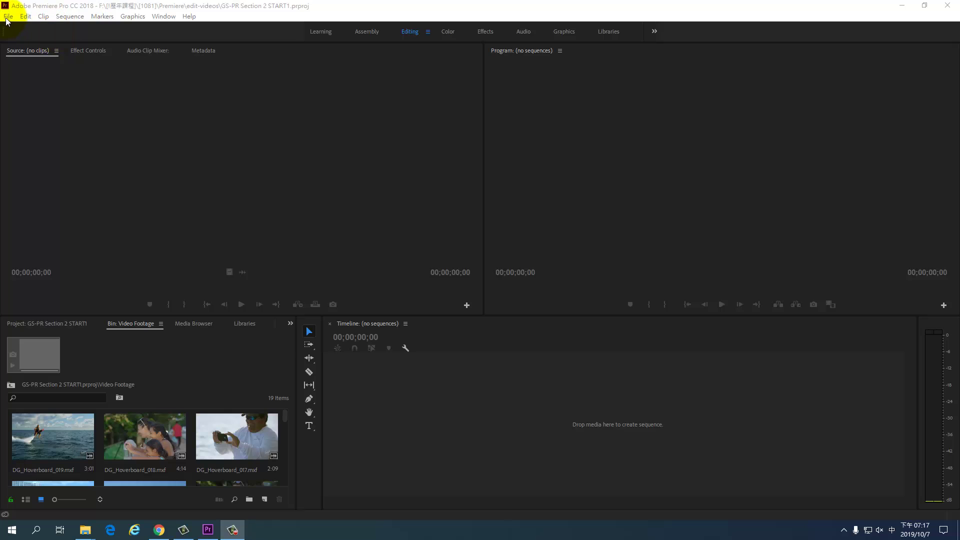
Bring the edit-videos folder window in File Explorer to the front over Premiere.
click(8, 16)
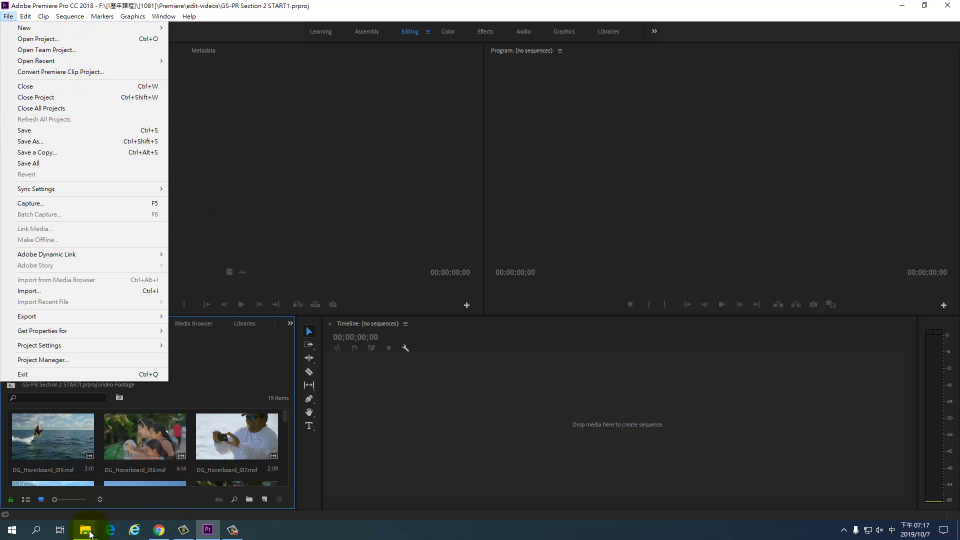
mouse_move(89, 535)
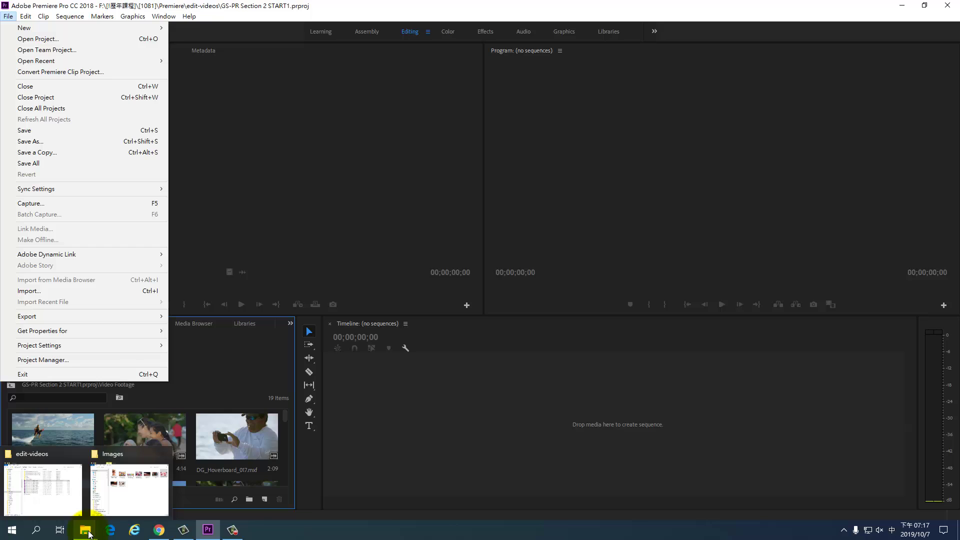
click(64, 504)
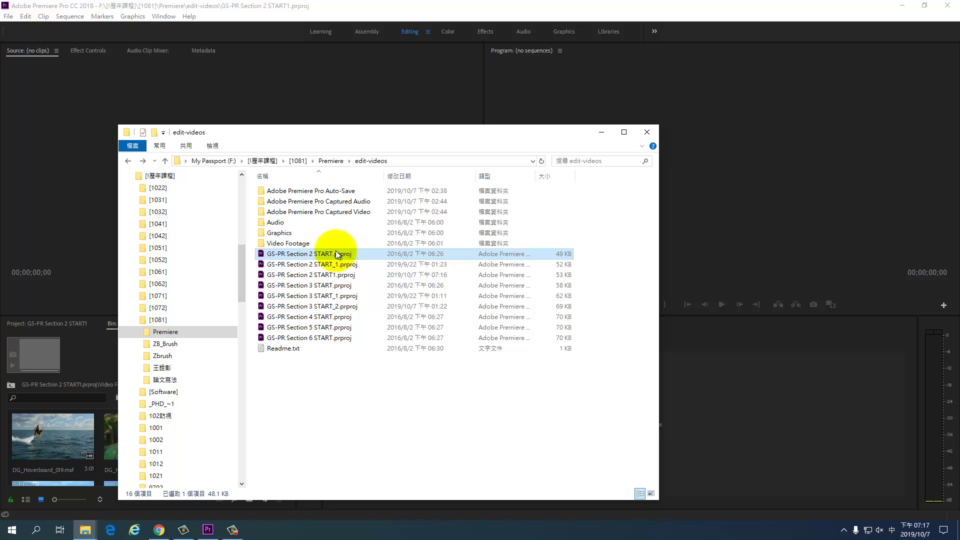
Return to Premiere Pro with its File menu showing.
click(9, 16)
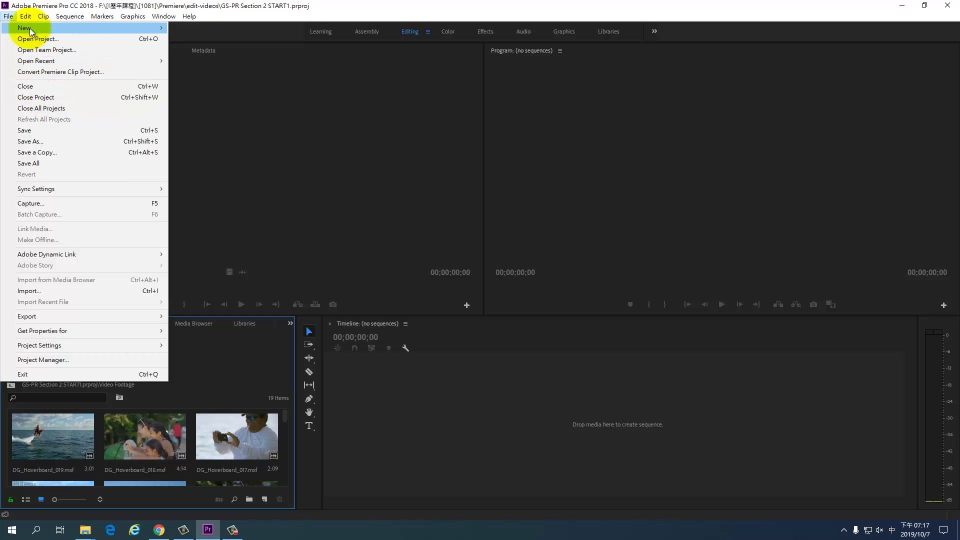
Cancel the New Project dialog, then close the Video Footage bin.
mouse_move(29, 28)
click(206, 28)
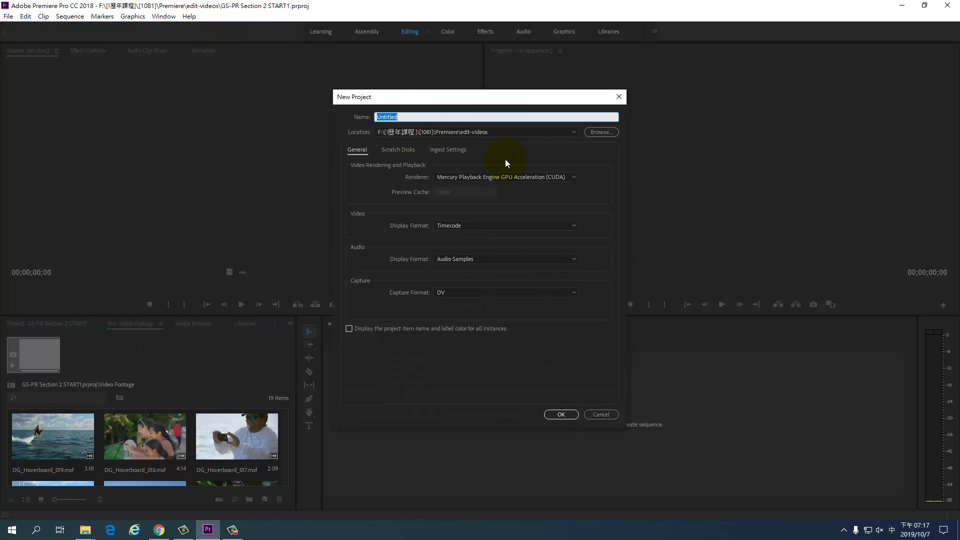
click(619, 96)
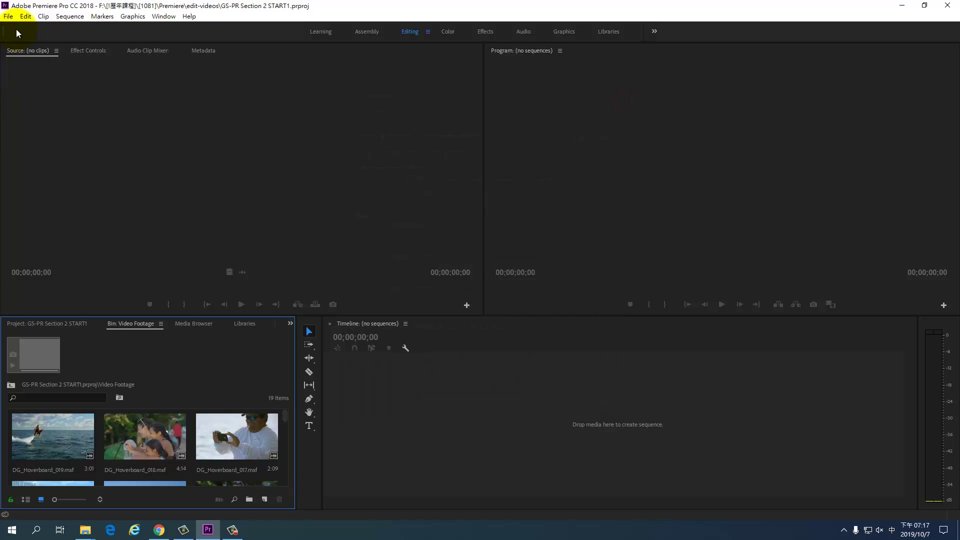
click(8, 16)
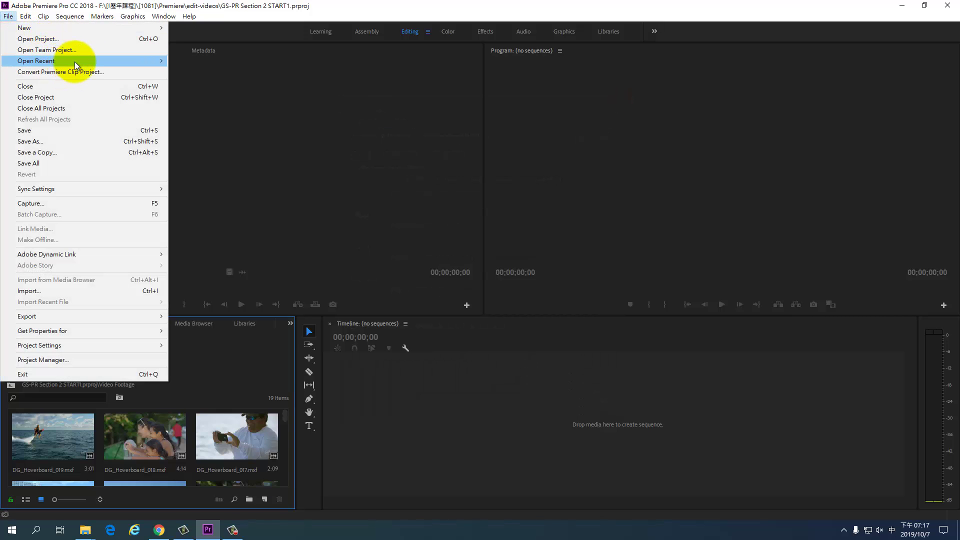
click(77, 89)
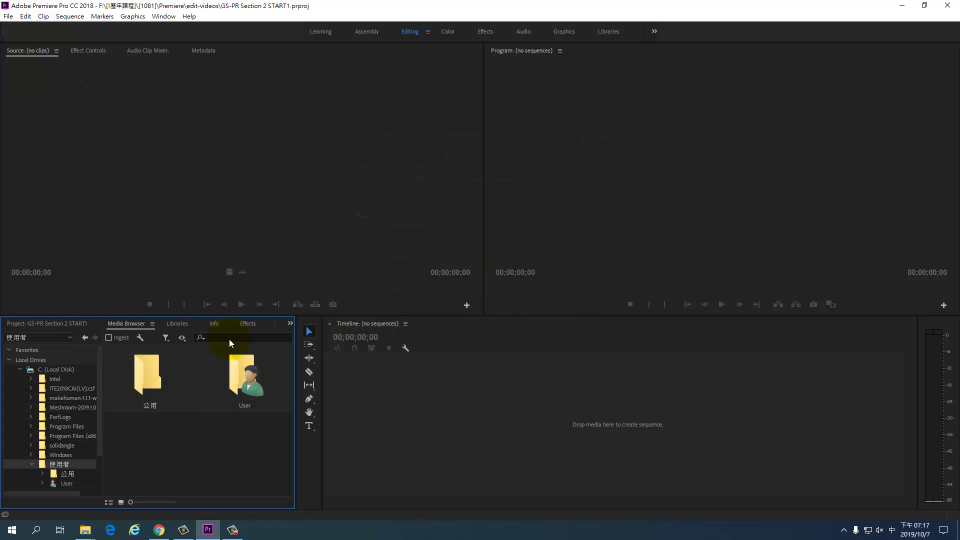
Bring up the Open Project dialog and cancel it without opening anything.
click(8, 16)
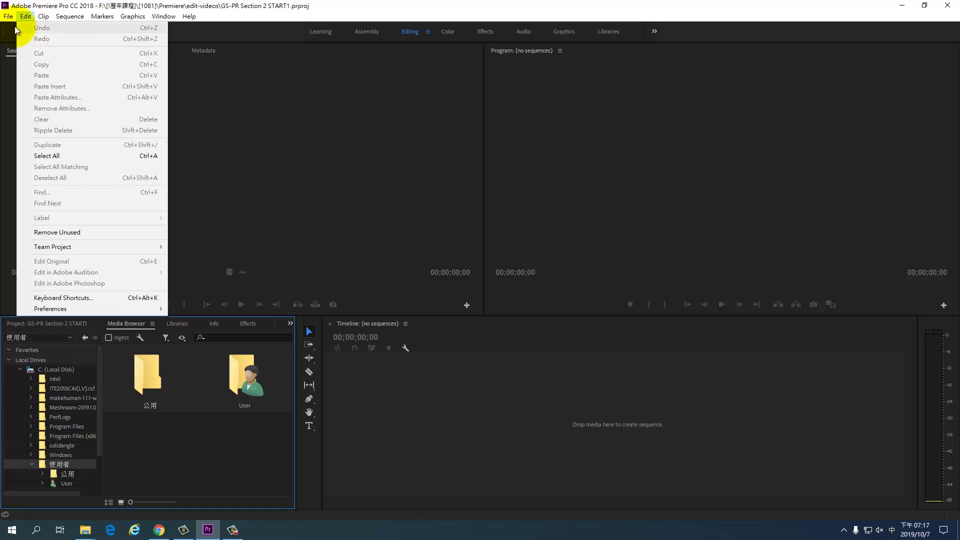
click(79, 40)
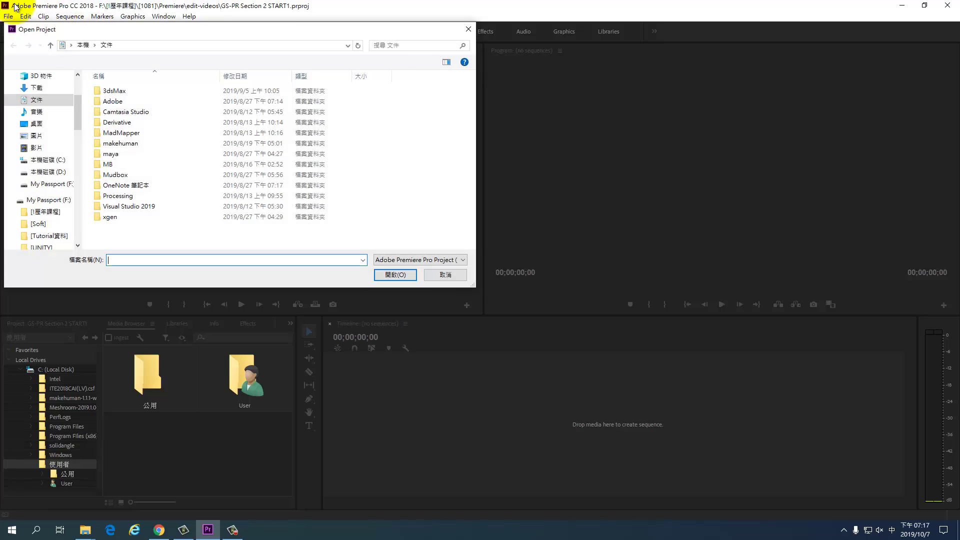
click(446, 274)
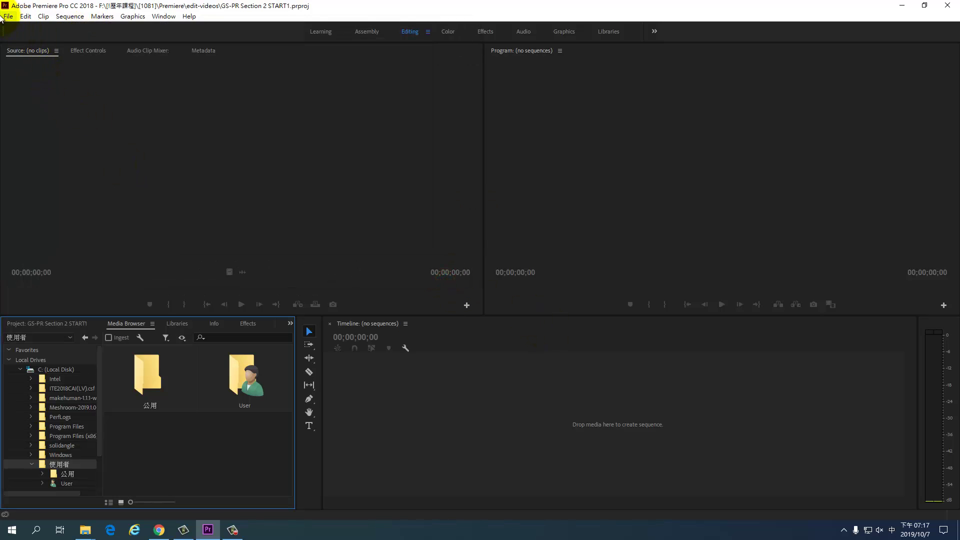
click(4, 16)
Review the General, Scratch Disks and Ingest Settings tabs, then create Untitled.prproj in edit-videos.
mouse_move(23, 29)
click(286, 27)
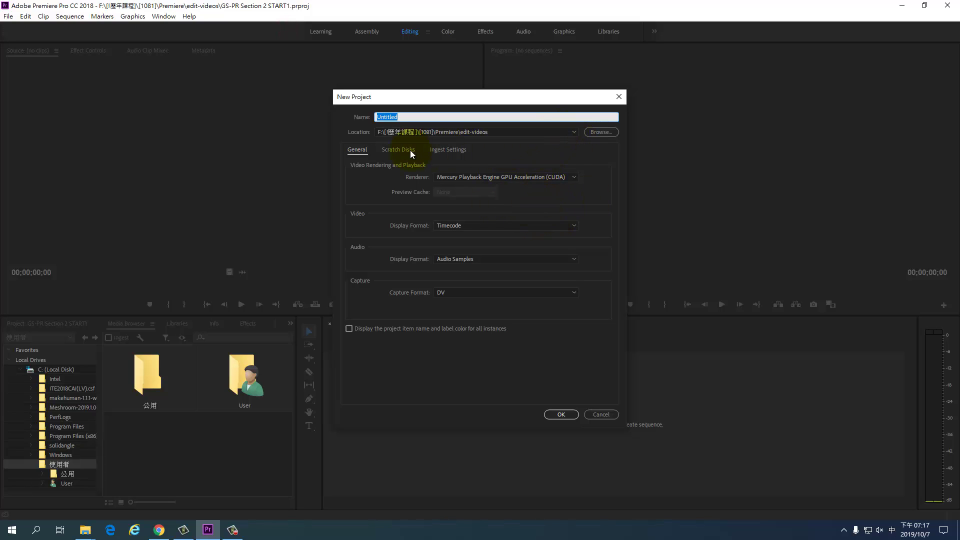
click(392, 150)
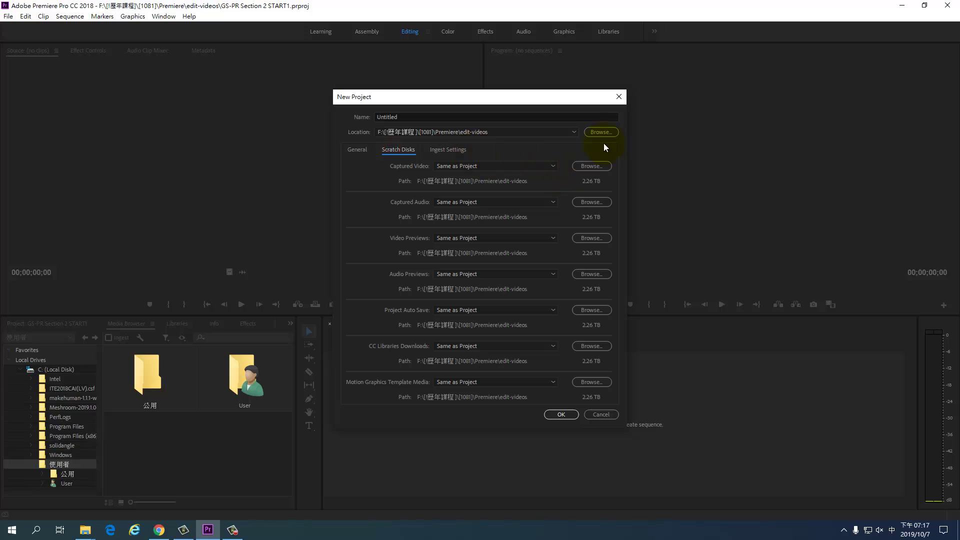
click(354, 150)
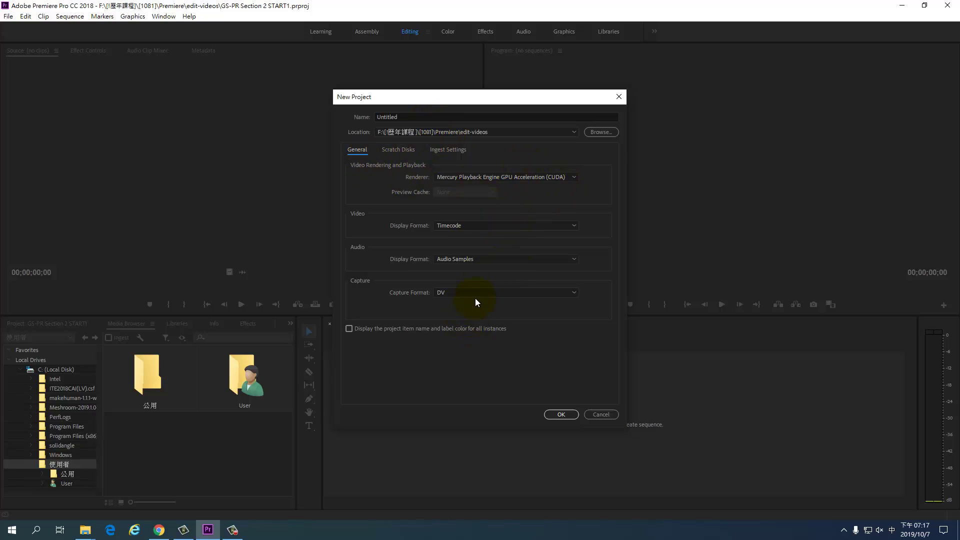
click(407, 154)
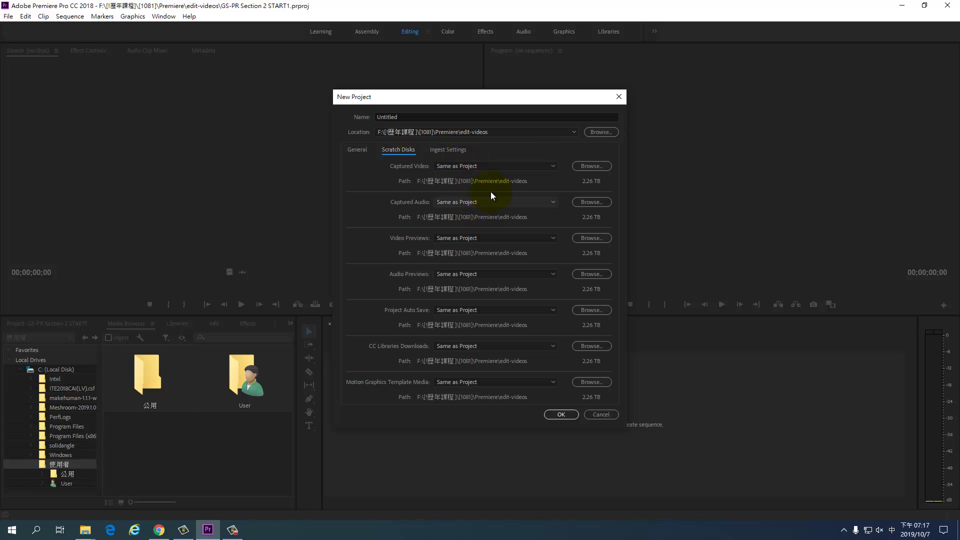
click(454, 151)
click(358, 152)
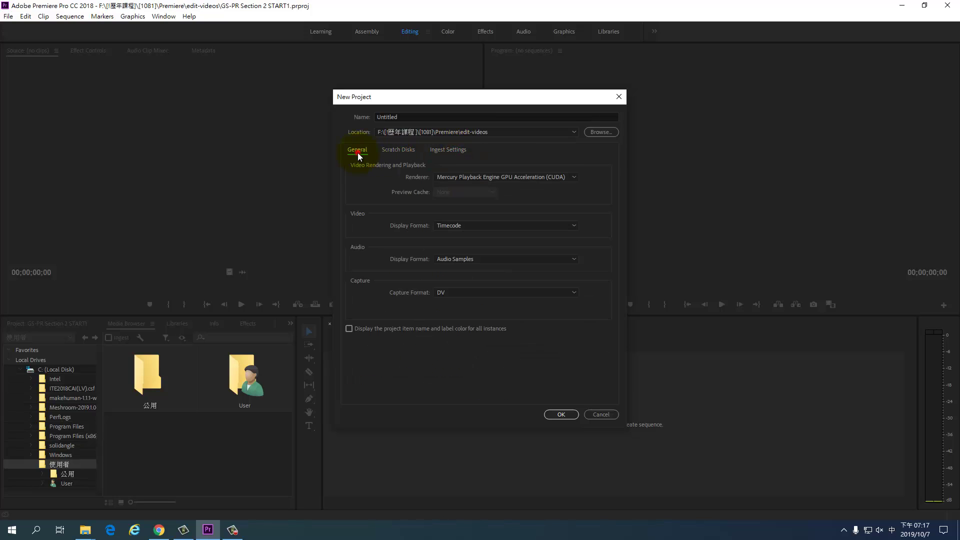
click(561, 414)
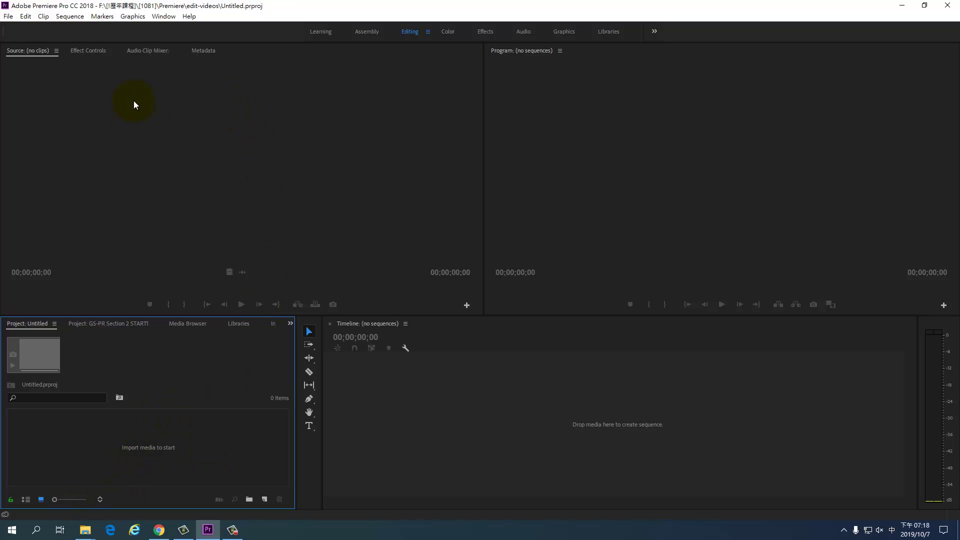
Focus the Source and Program monitors and check the lower group's hidden panel list.
click(198, 132)
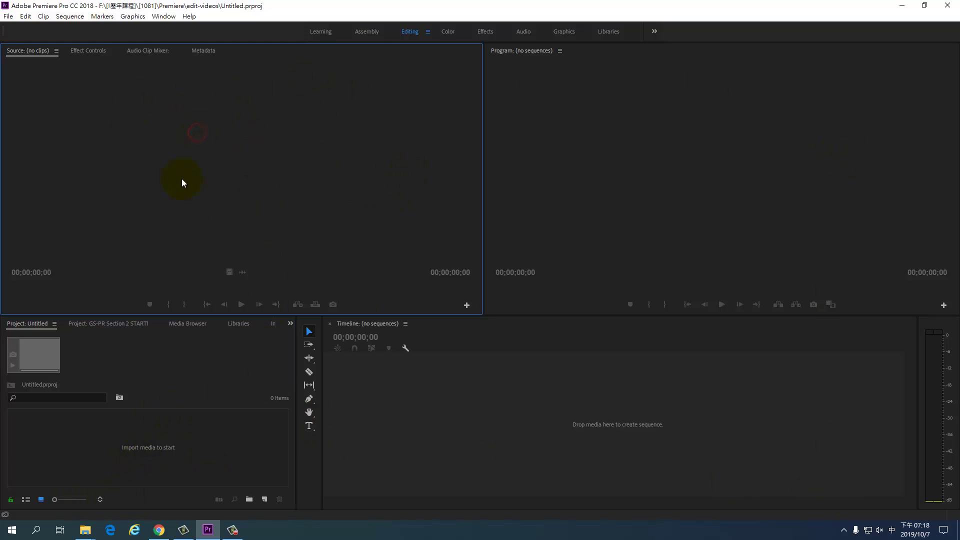
click(680, 160)
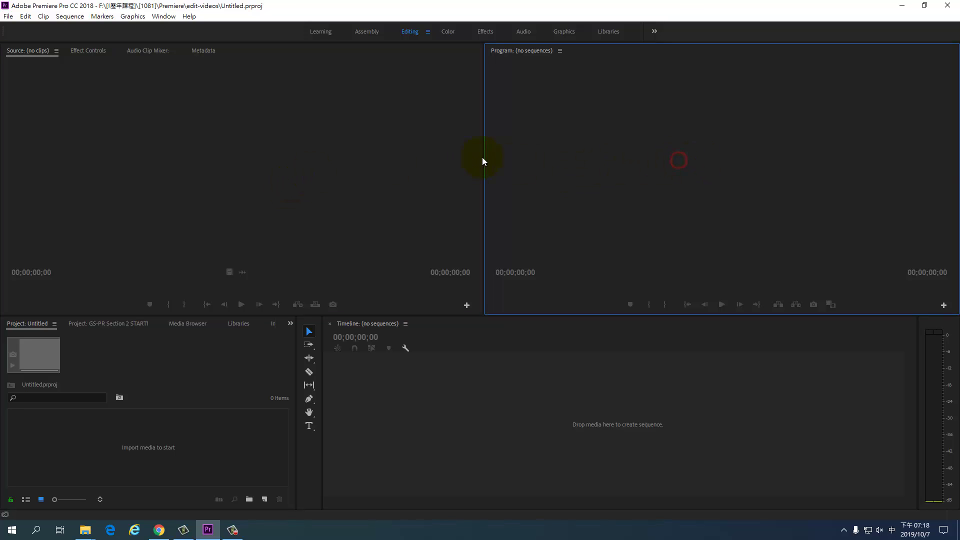
click(576, 147)
click(210, 168)
click(592, 157)
click(290, 323)
click(290, 324)
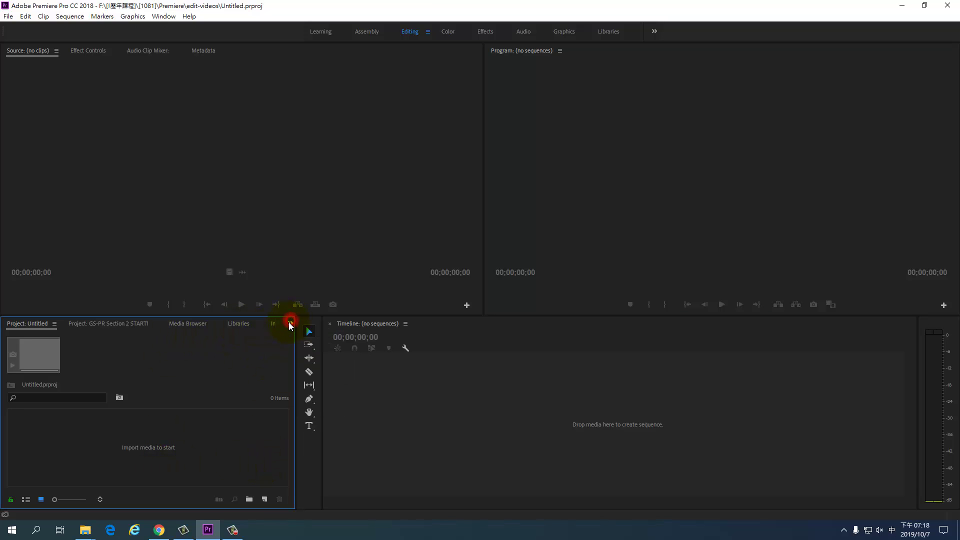
click(290, 324)
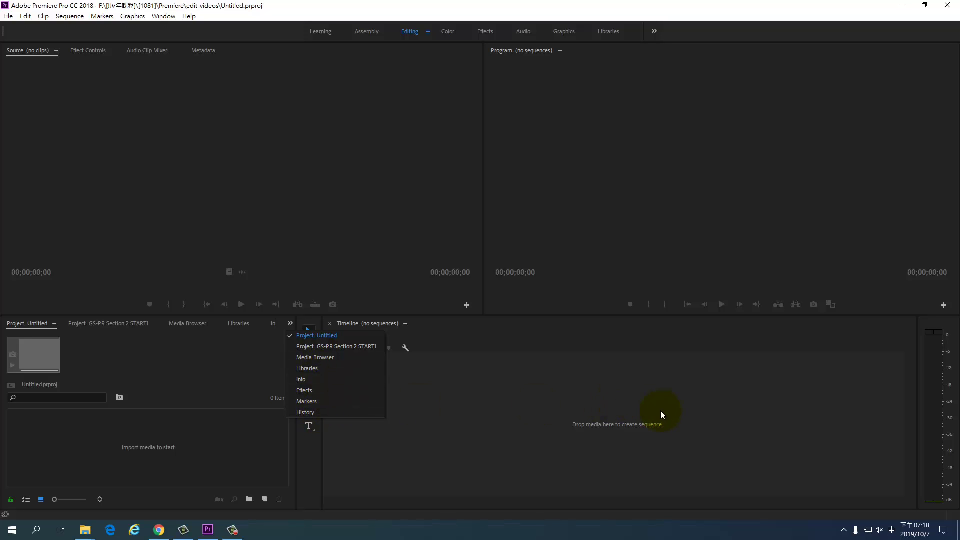
click(703, 413)
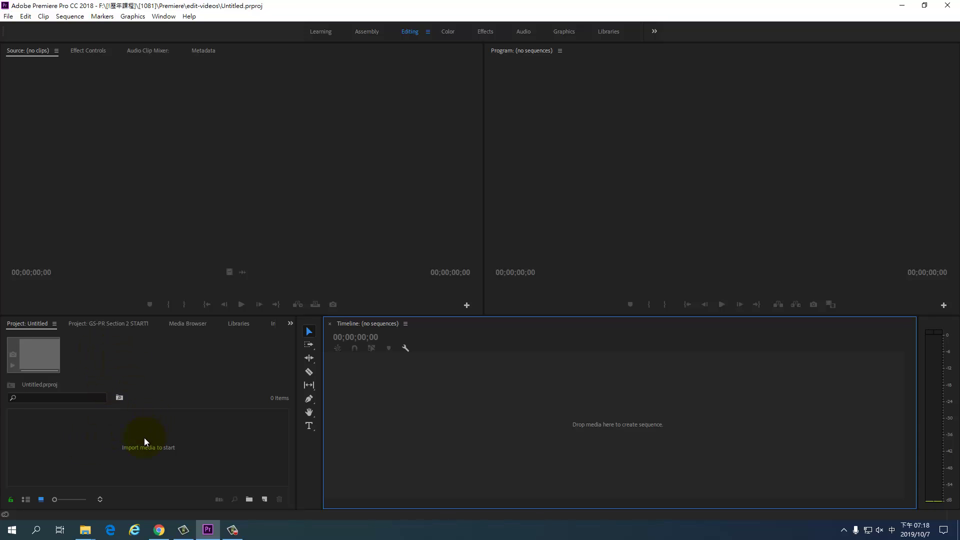
Show the Media Browser, then Libraries panel, and maximize the Timeline with the ` key.
click(192, 326)
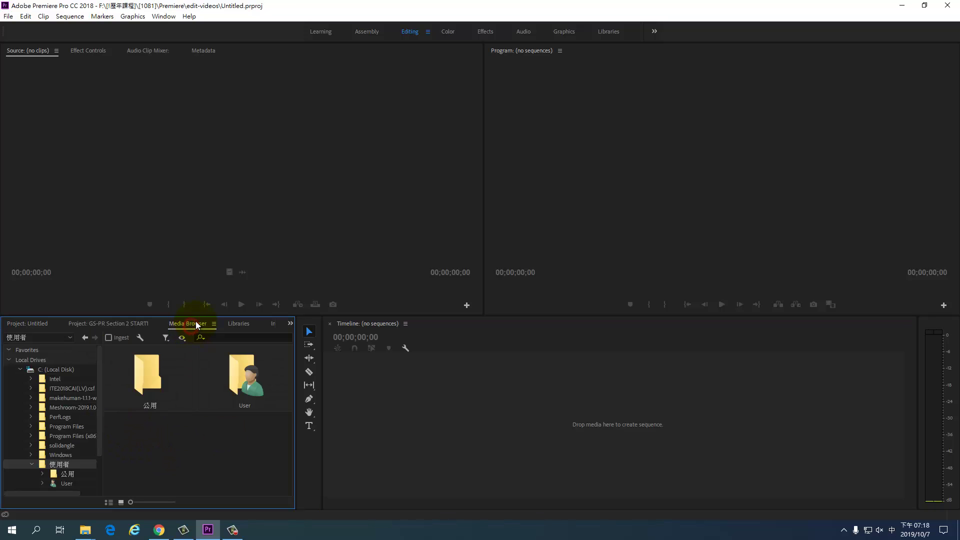
click(242, 324)
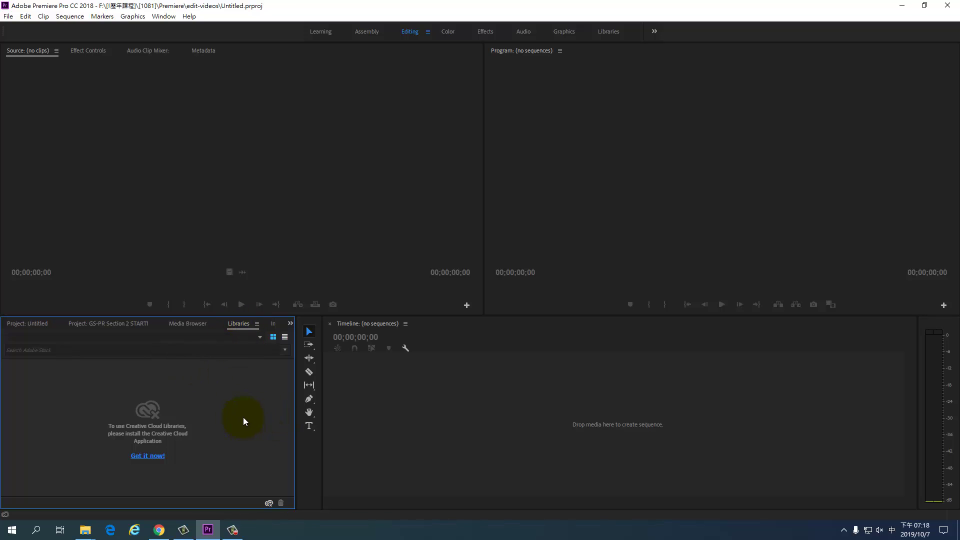
key(shift)
key(grave)
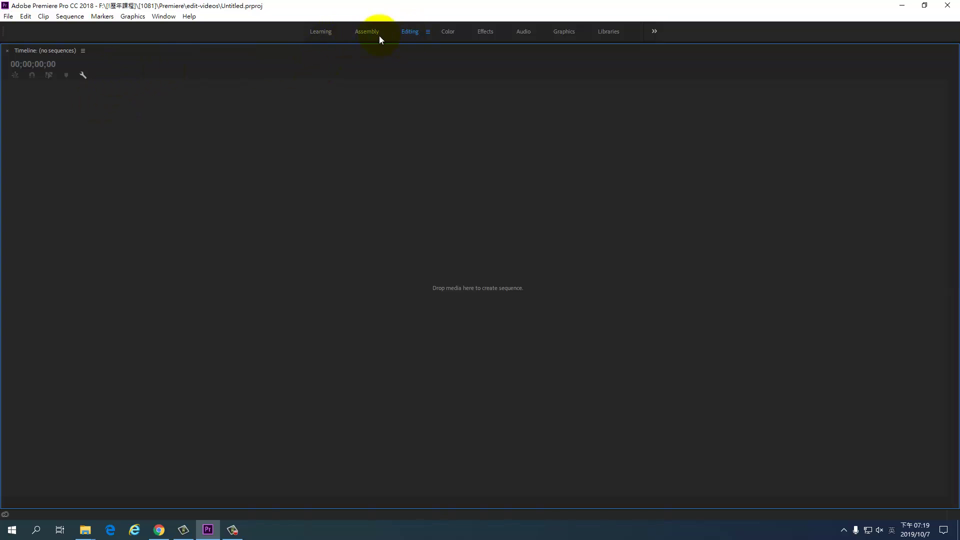
Restore the full layout, toggle panel maximization with `, and switch to the Learning workspace.
key(grave)
key(shift)
key(grave)
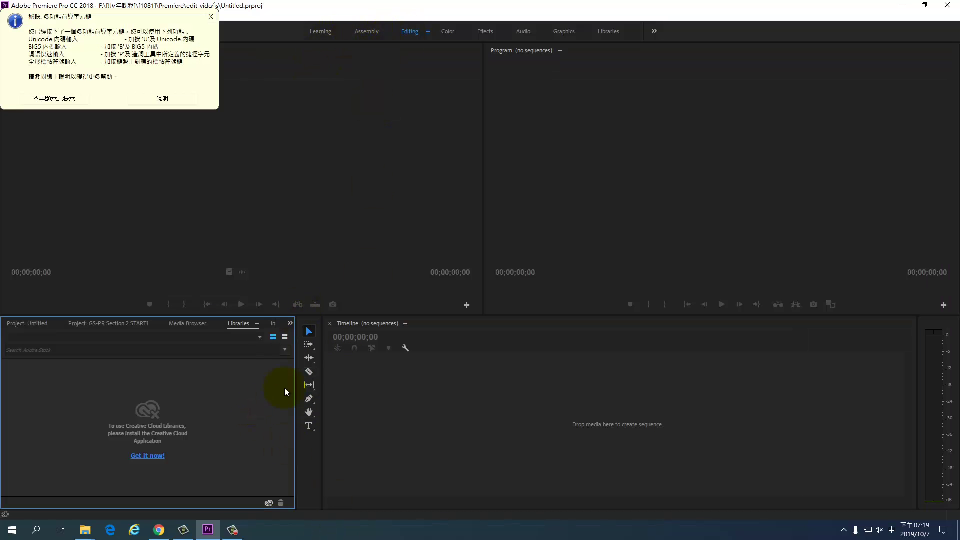
click(250, 403)
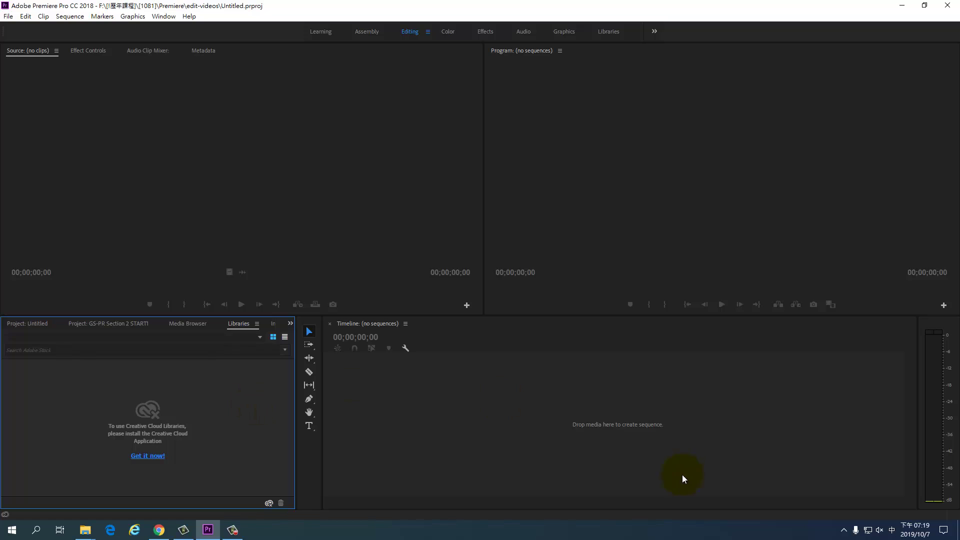
key(shift)
key(grave)
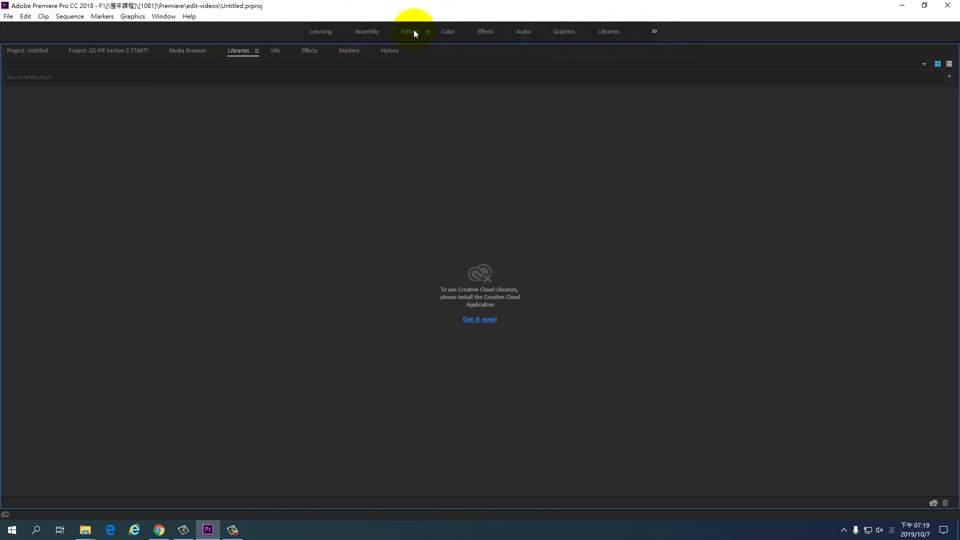
click(323, 32)
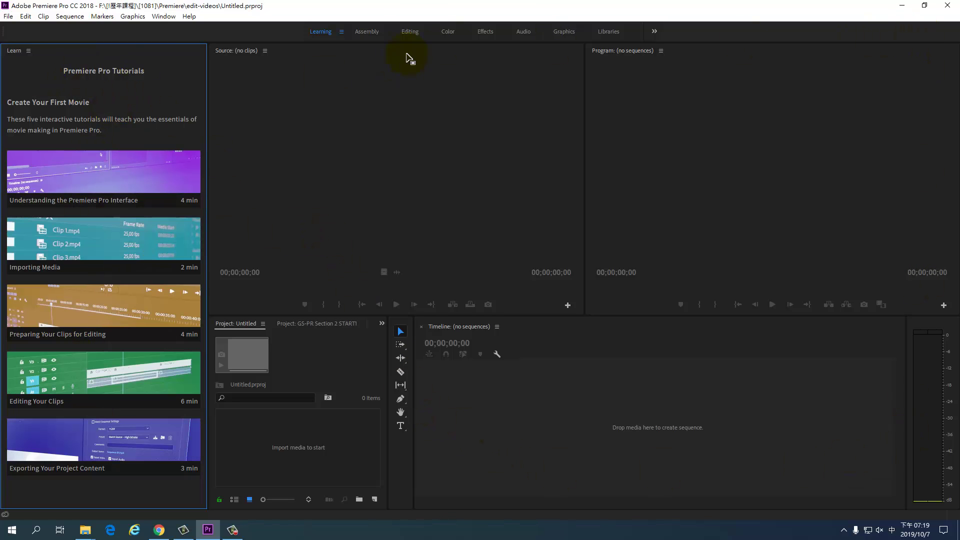
Switch to the Assembly, then Editing workspace, dismissing the preset notice.
click(375, 32)
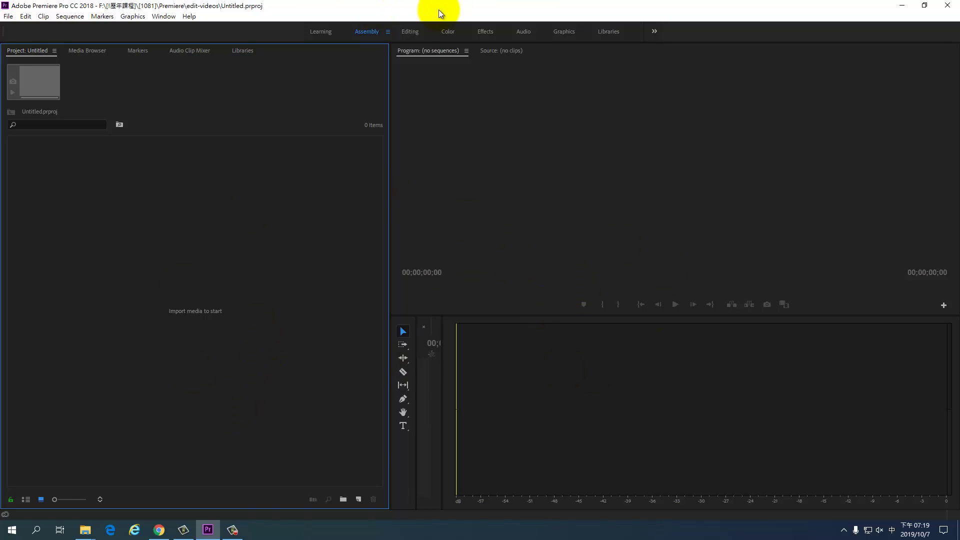
click(413, 32)
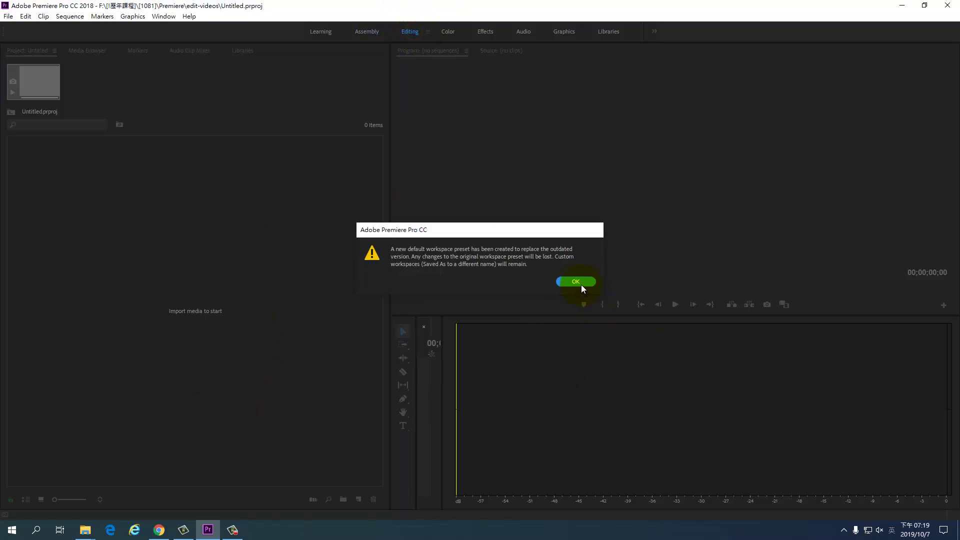
click(582, 285)
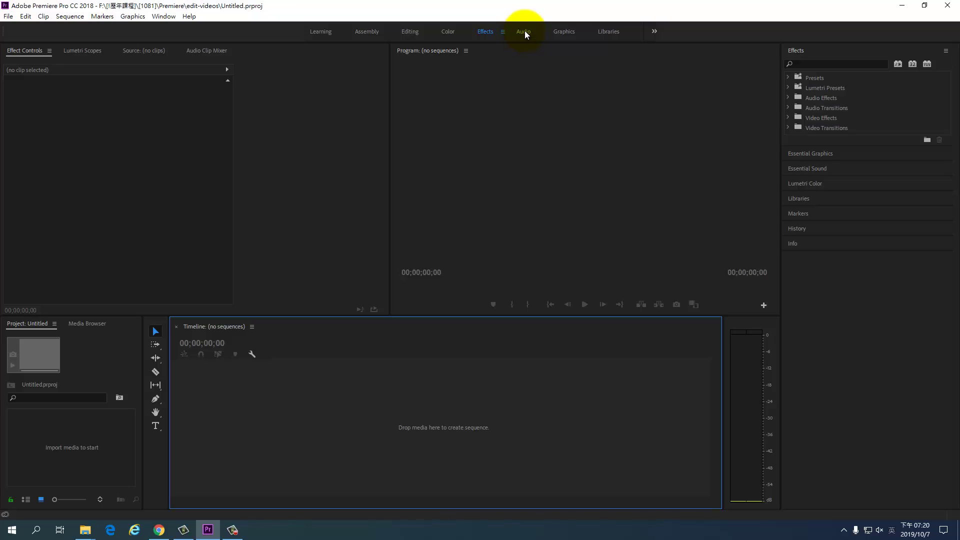
View the Audio and Graphics workspaces, then go back to Editing.
click(524, 32)
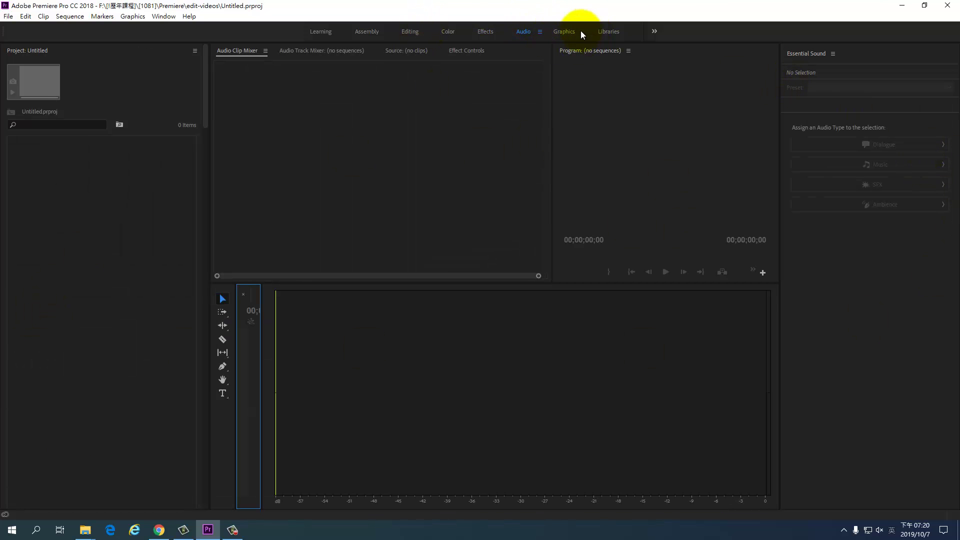
click(567, 34)
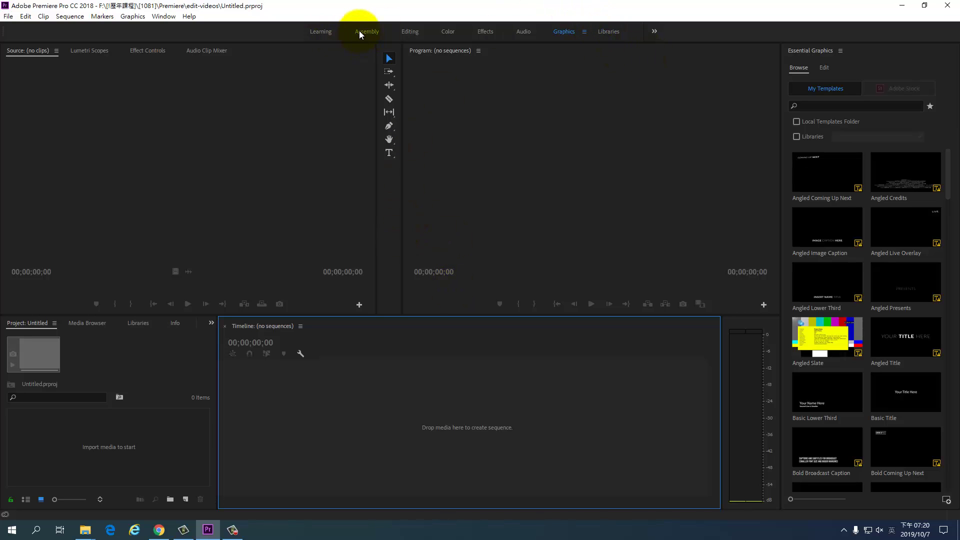
click(408, 31)
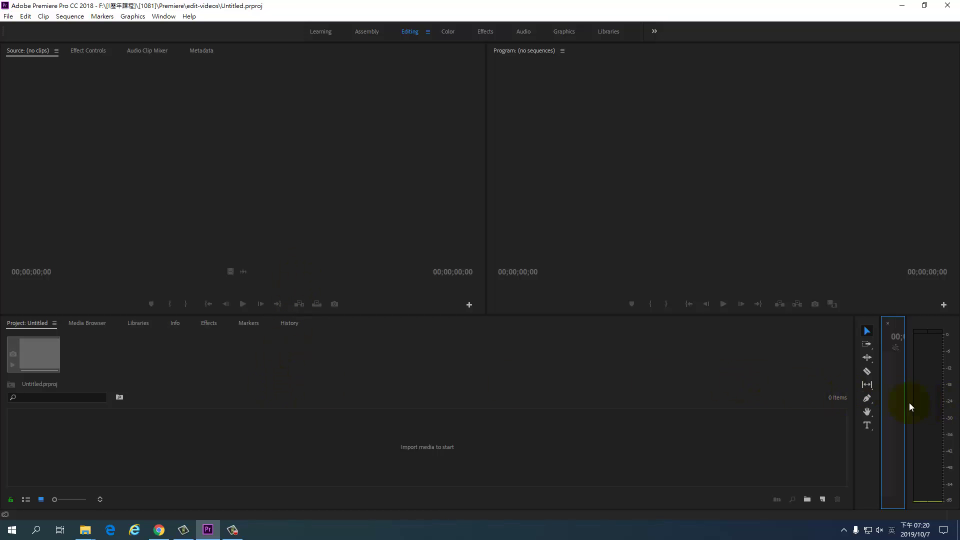
Drag the panel dividers to widen the Timeline, shrinking the Project panel.
drag(855, 407, 435, 424)
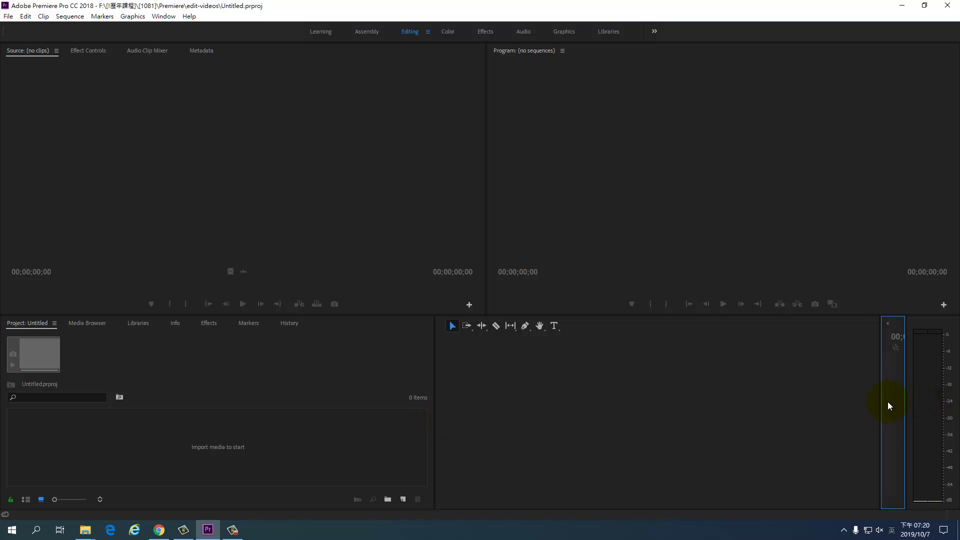
drag(884, 408, 415, 418)
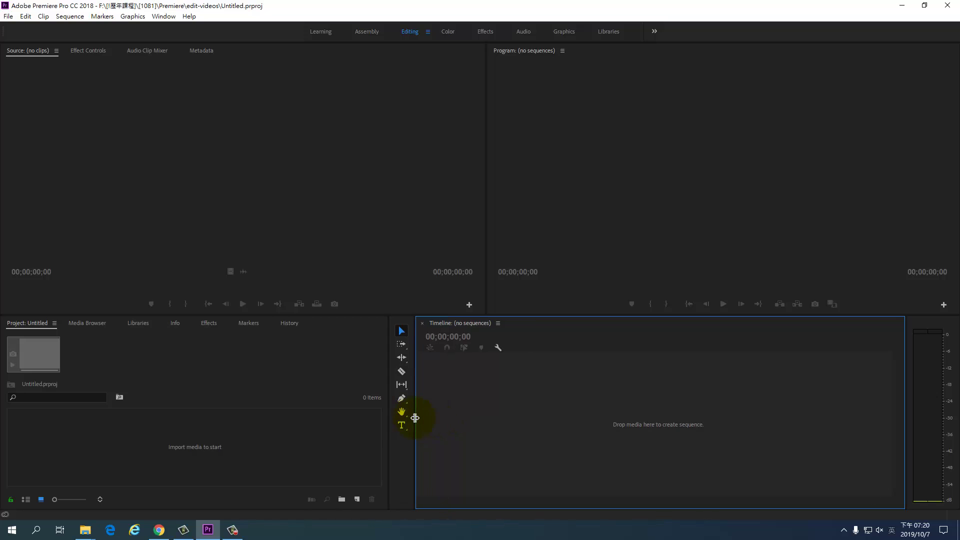
Bring the edit-videos Explorer window forward and place it beside the Project panel.
click(214, 382)
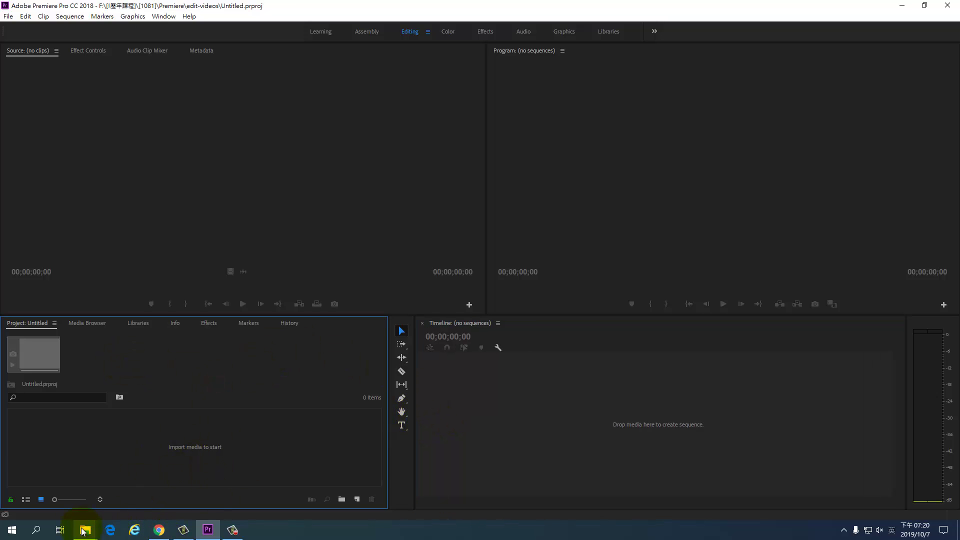
mouse_move(88, 531)
click(66, 488)
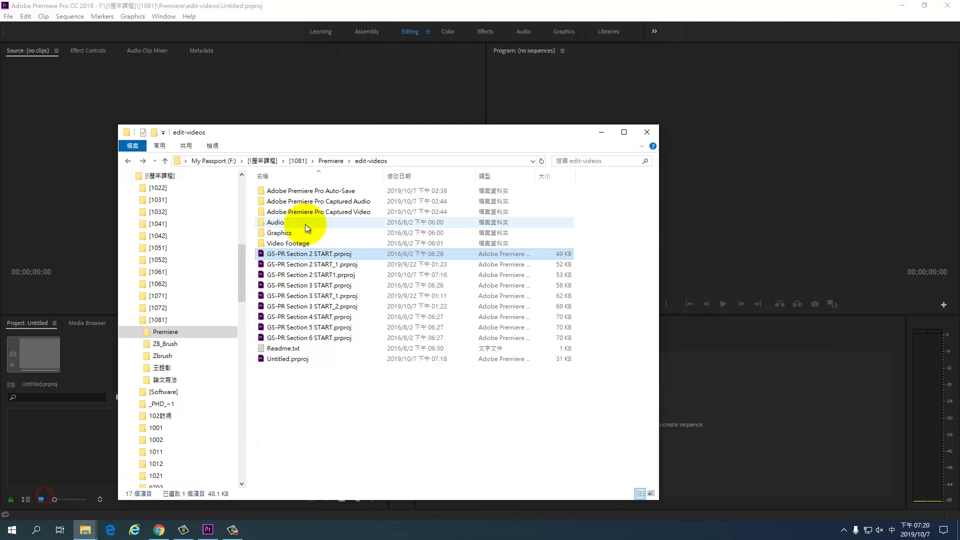
drag(400, 134, 688, 91)
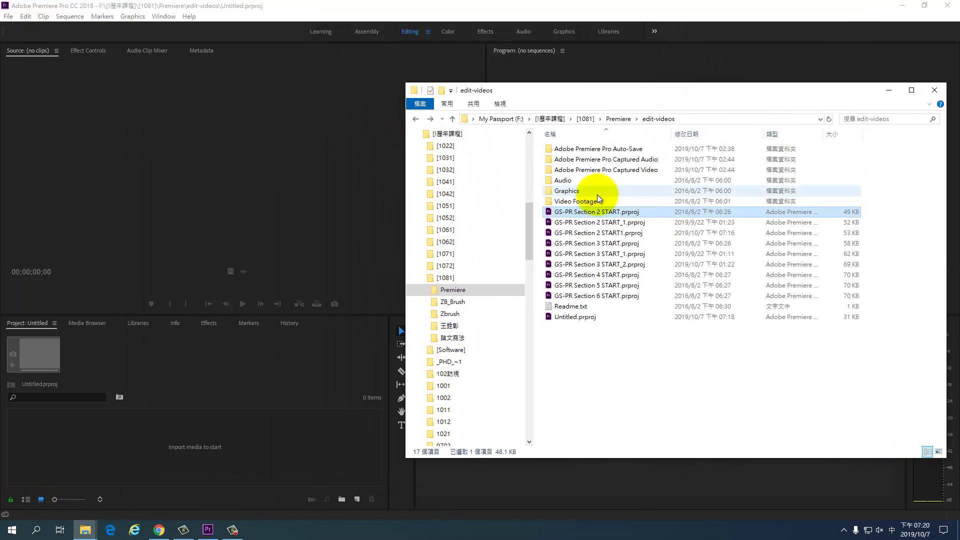
Select the Video Footage, Graphics and Audio folders and drop them into the Project panel.
click(591, 201)
ctrl+click(601, 191)
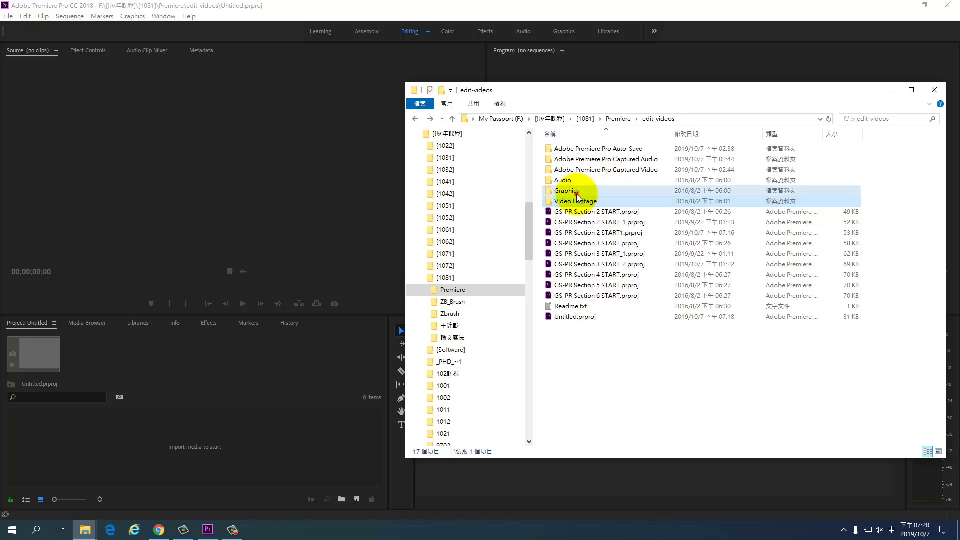
ctrl+click(560, 179)
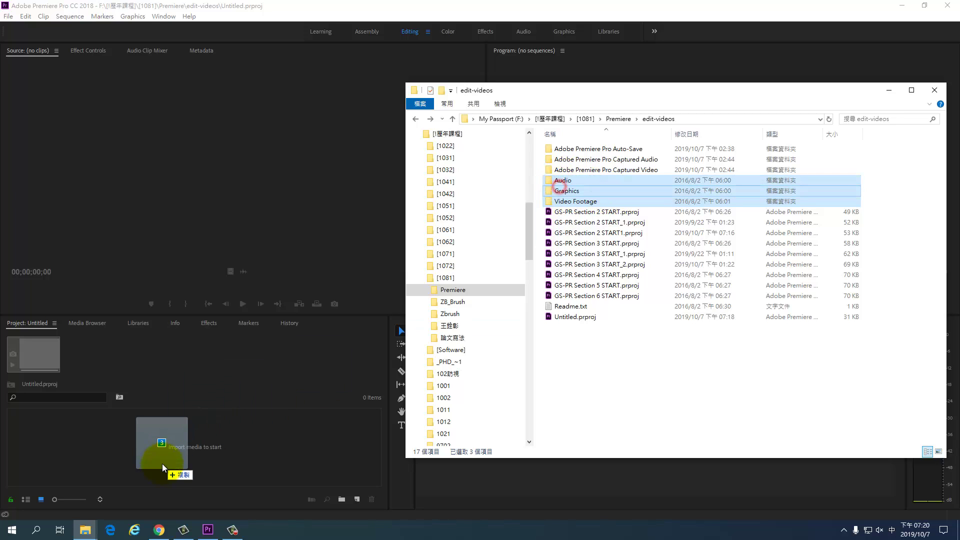
drag(559, 187, 162, 464)
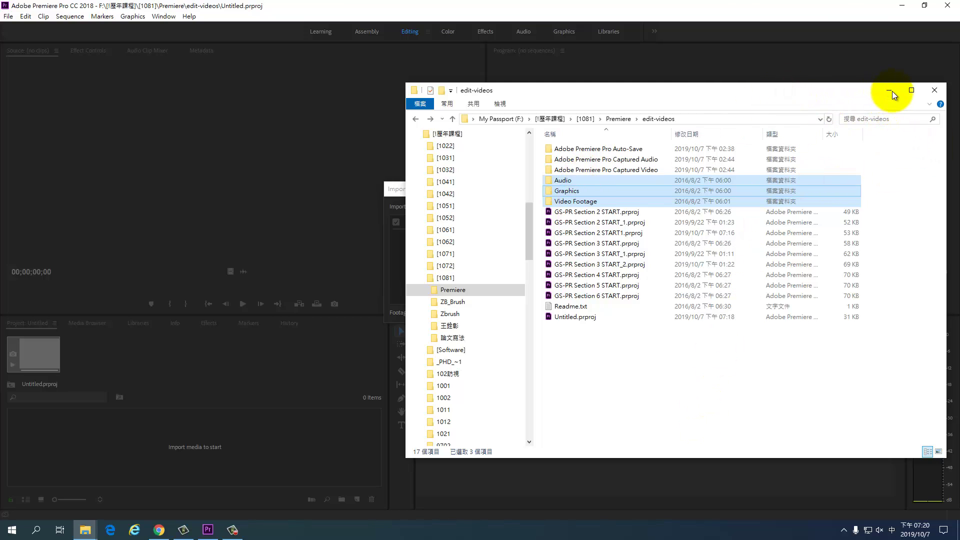
Import the logo and Peak Title graphics with their layers merged.
click(307, 156)
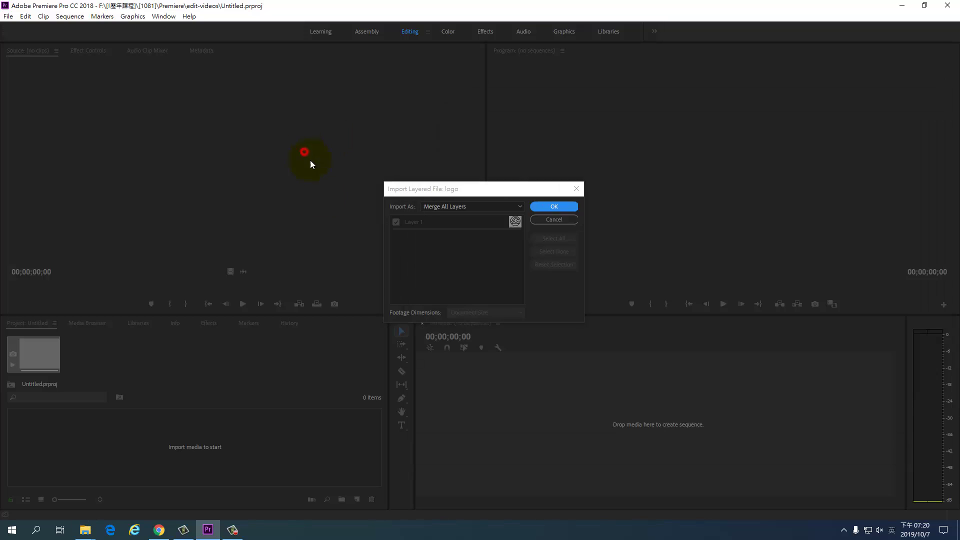
click(559, 206)
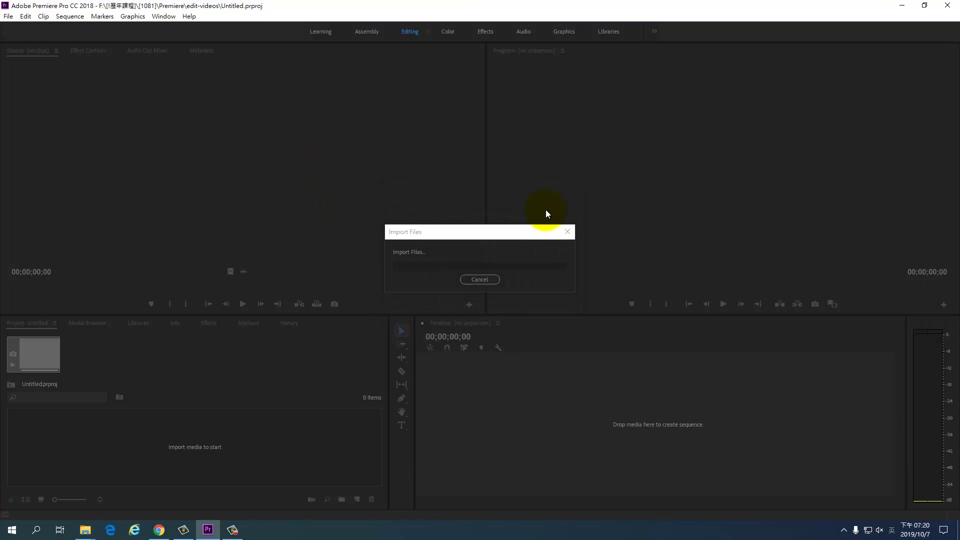
click(553, 205)
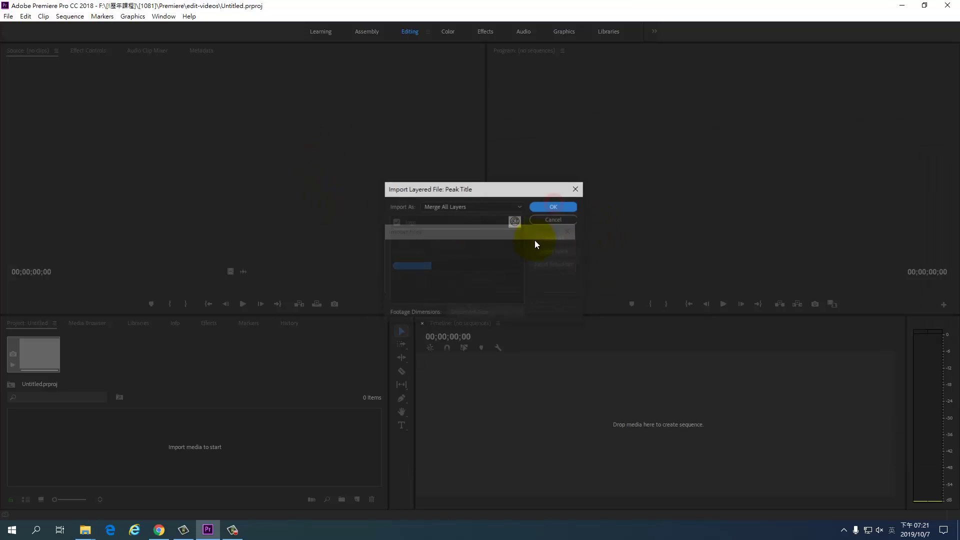
click(560, 207)
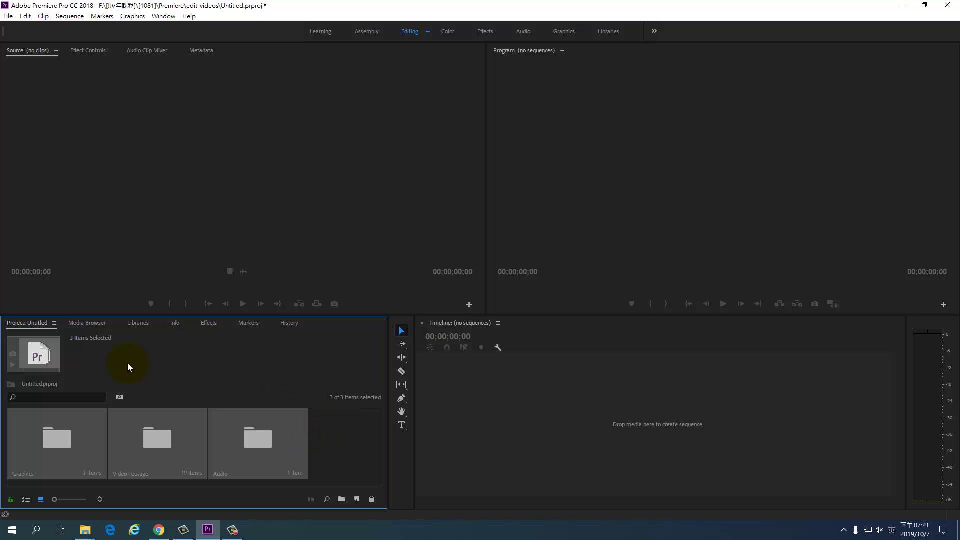
Check the drives in the Media Browser, then select the Video Footage bin in the Project panel.
click(95, 324)
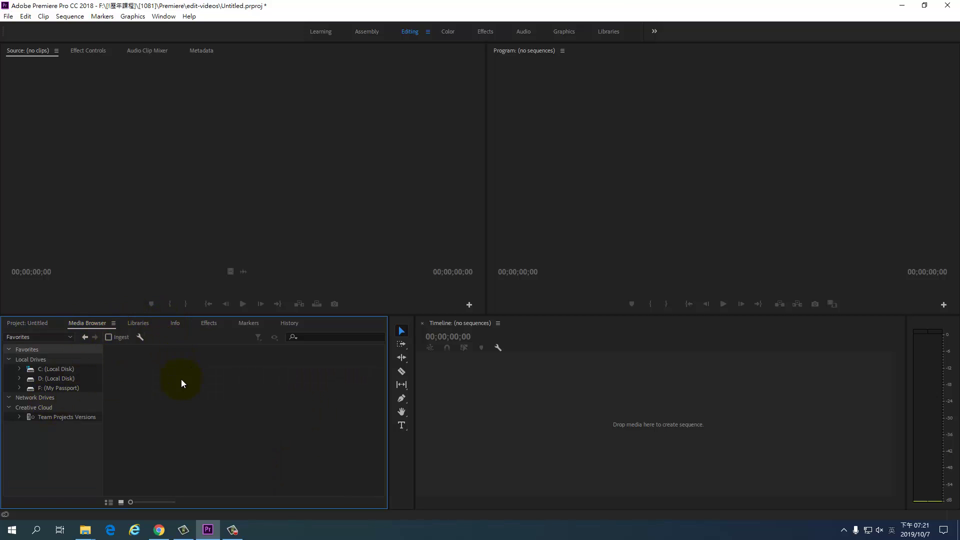
click(31, 324)
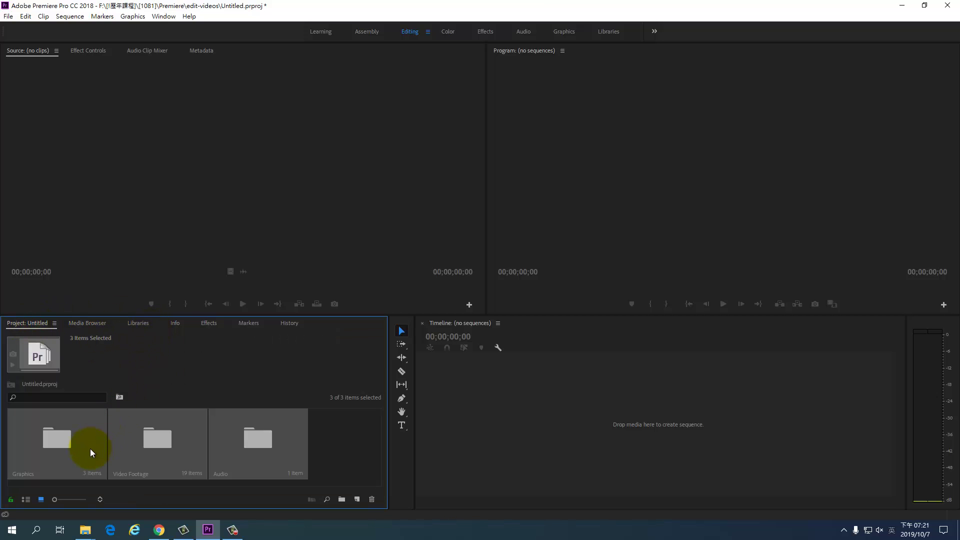
click(172, 445)
Open the Video Footage bin full-screen, compare List and Icon views, then restore the Editing layout.
double_click(157, 434)
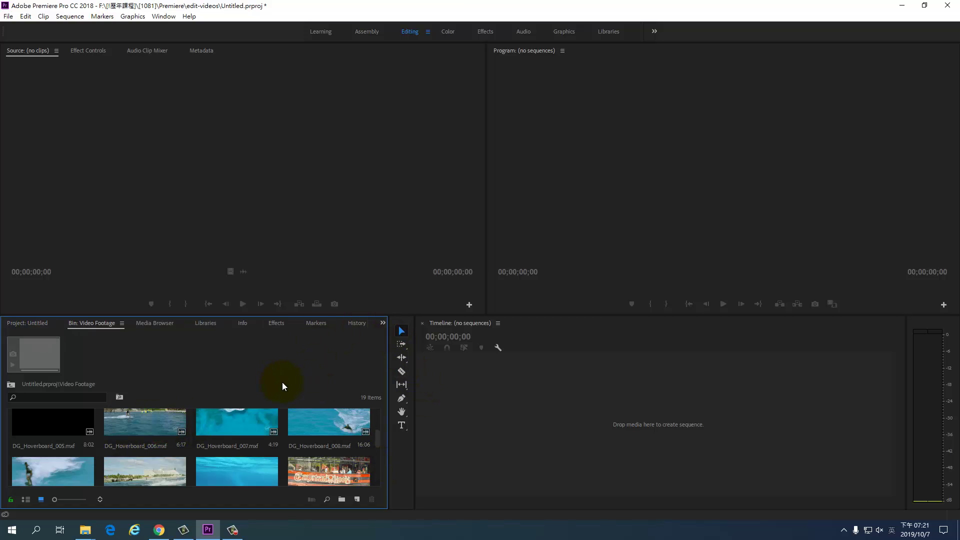
key(grave)
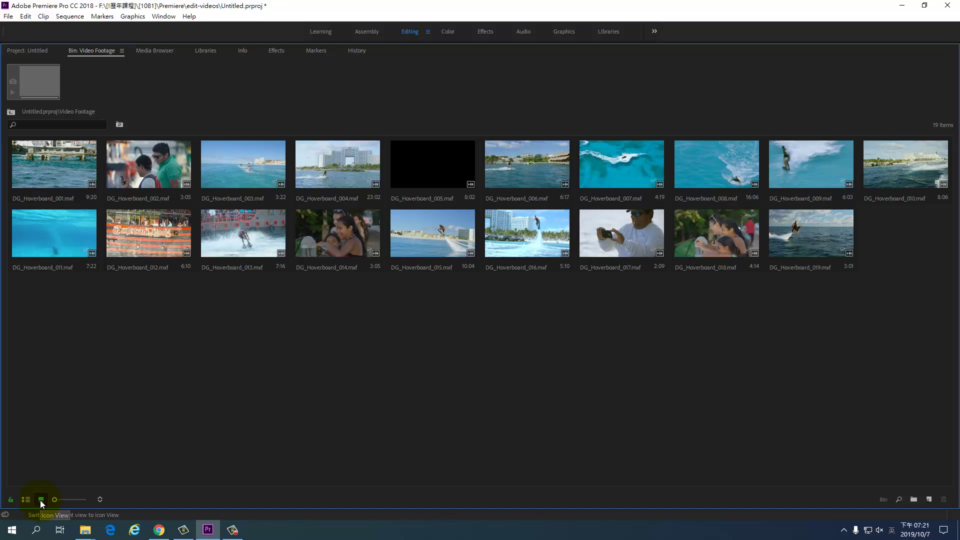
click(26, 499)
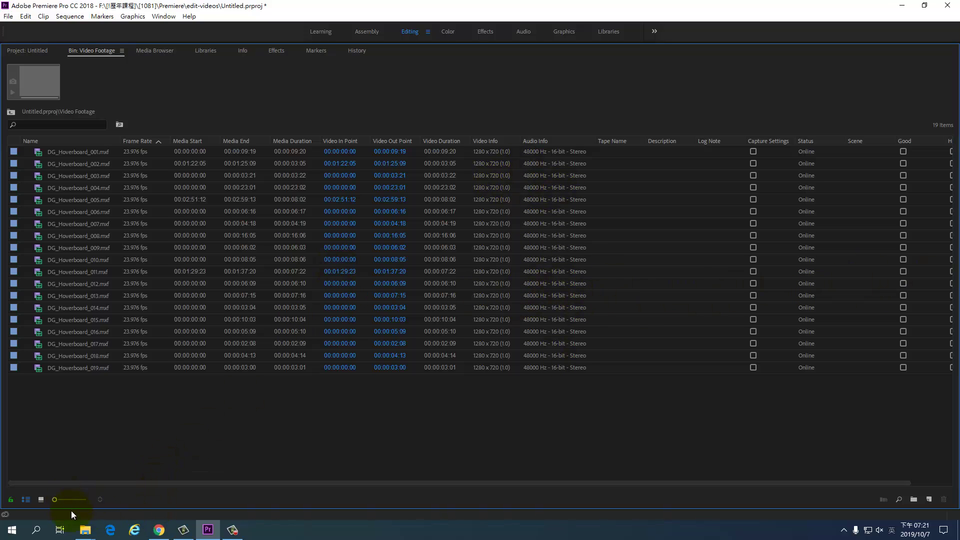
click(41, 500)
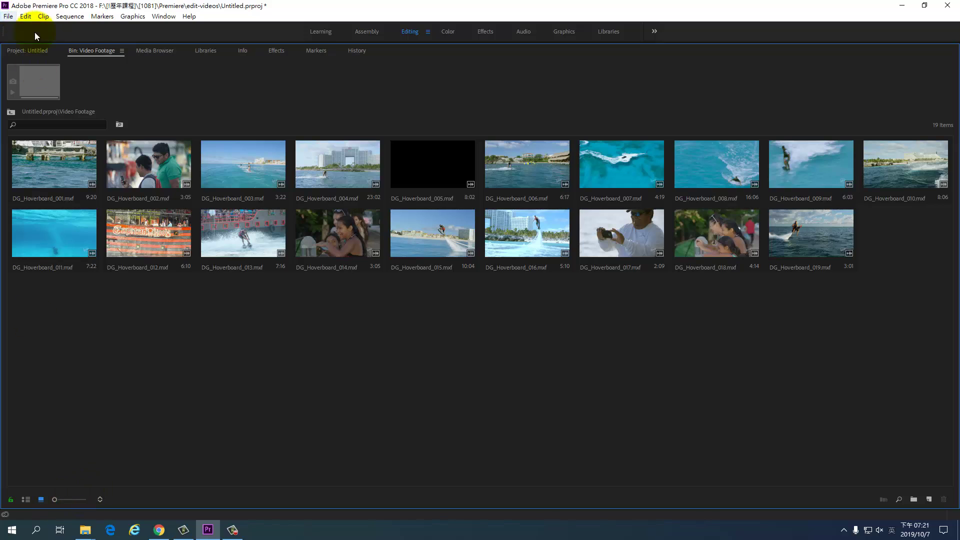
key(grave)
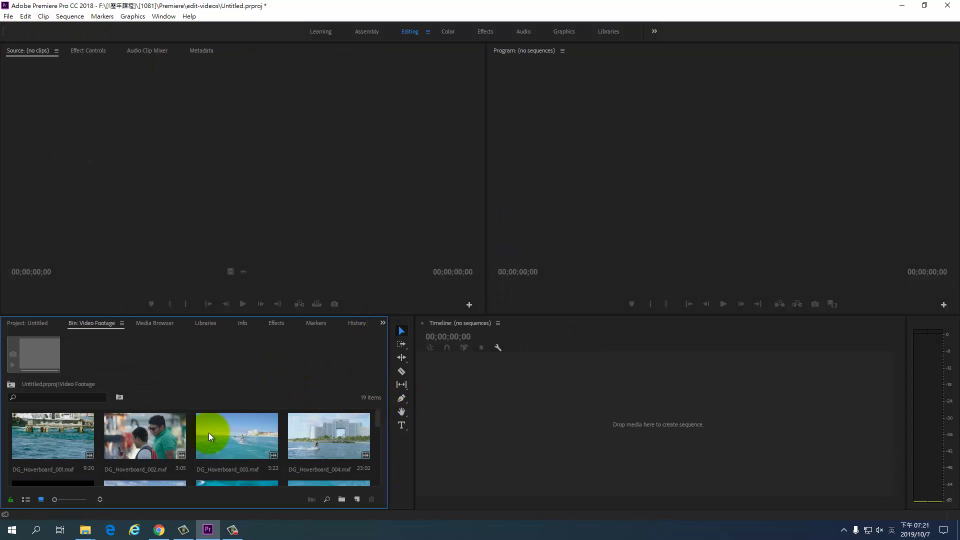
Select all 19 DG_Hoverboard clips and drop them onto the empty timeline as a sequence.
click(70, 430)
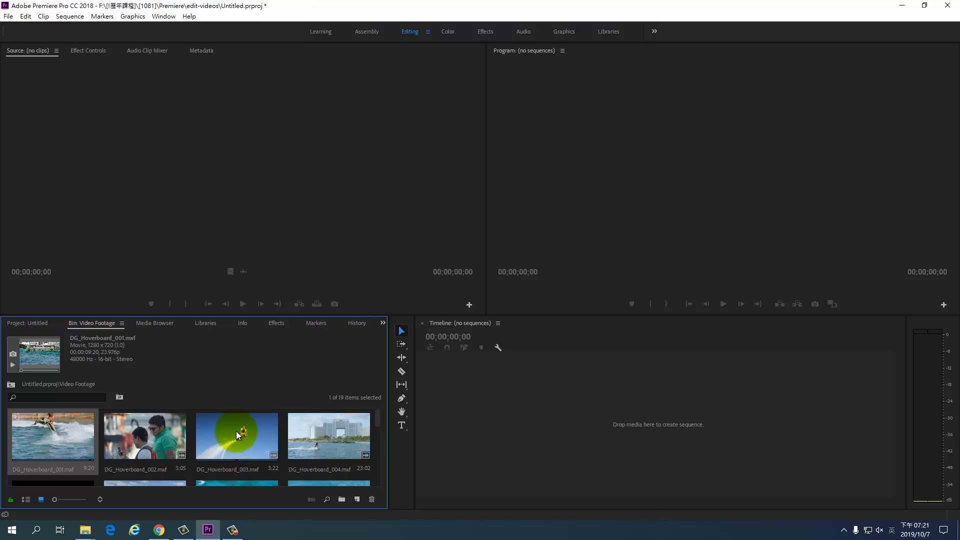
scroll(236, 431, down, 5)
shift+click(244, 459)
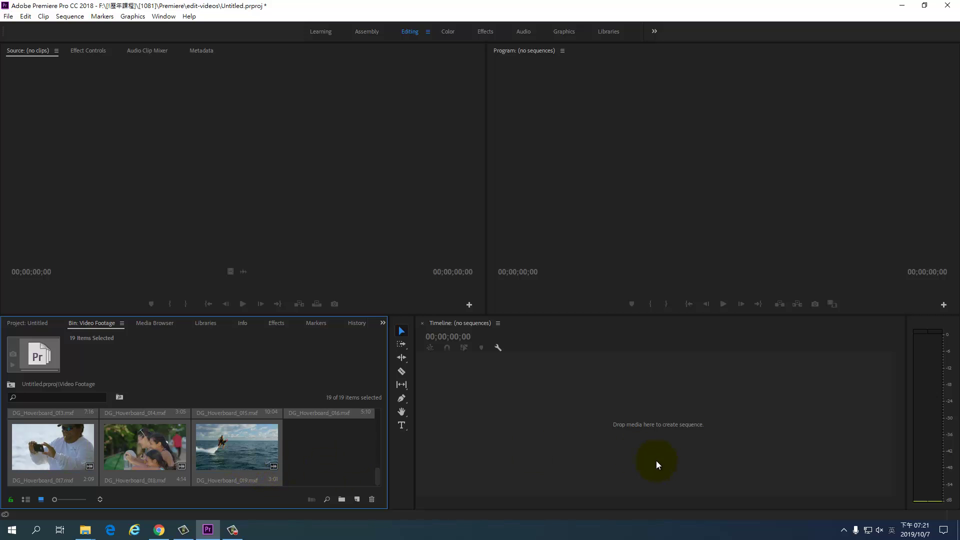
click(352, 466)
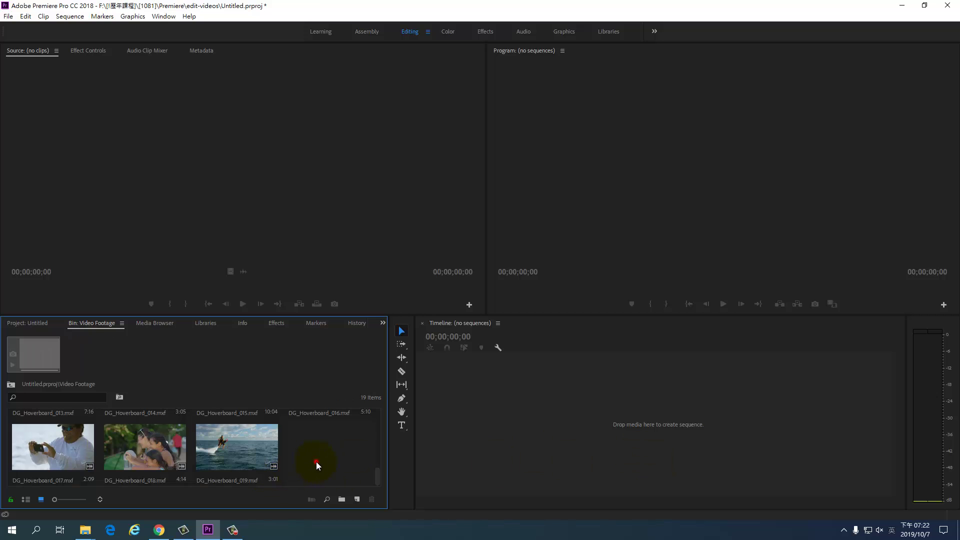
click(267, 459)
key(ctrl+a)
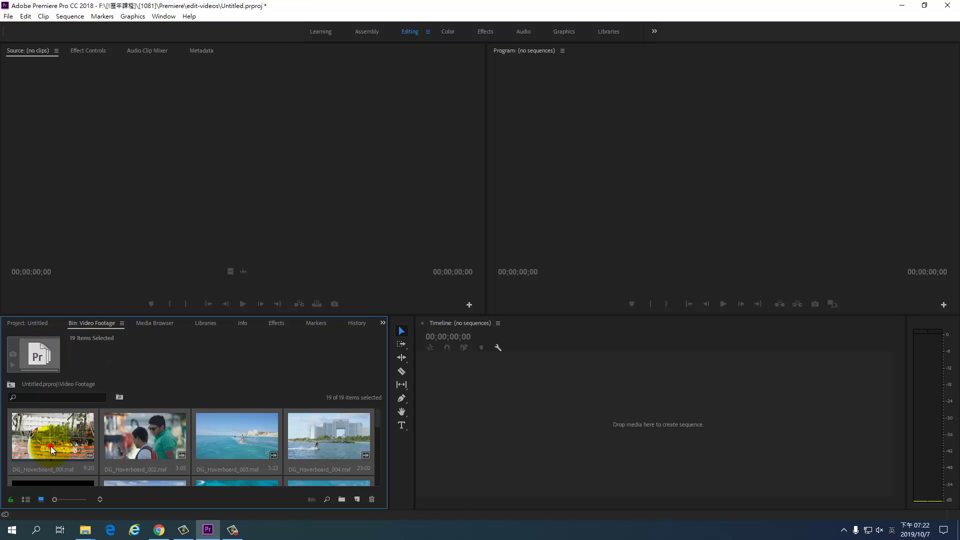
drag(133, 457, 552, 419)
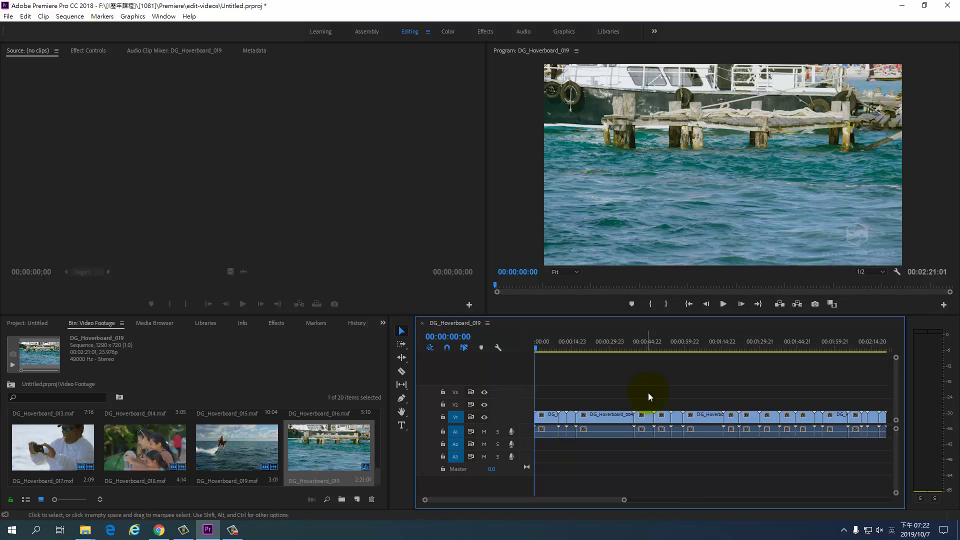
Finish creating the sequence and switch the footage bin to List View.
click(846, 414)
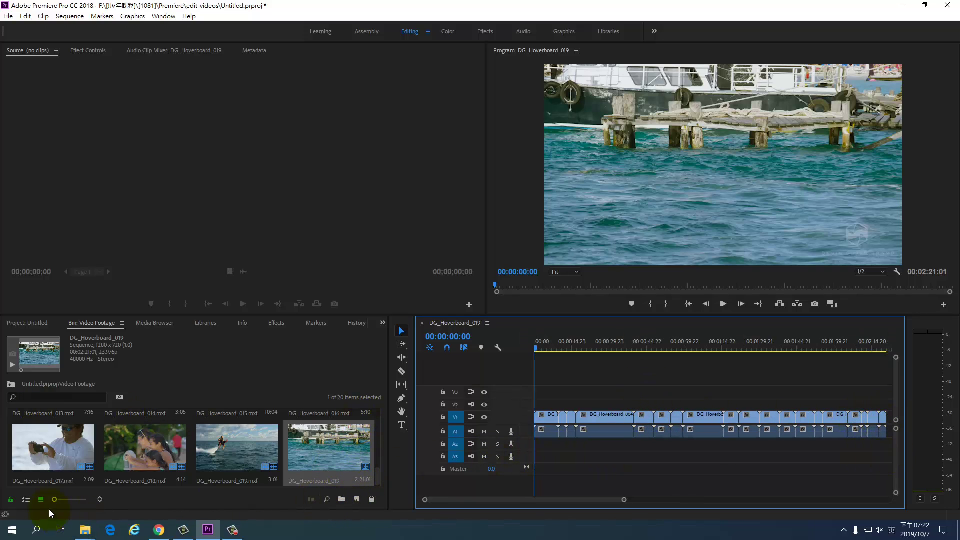
click(25, 499)
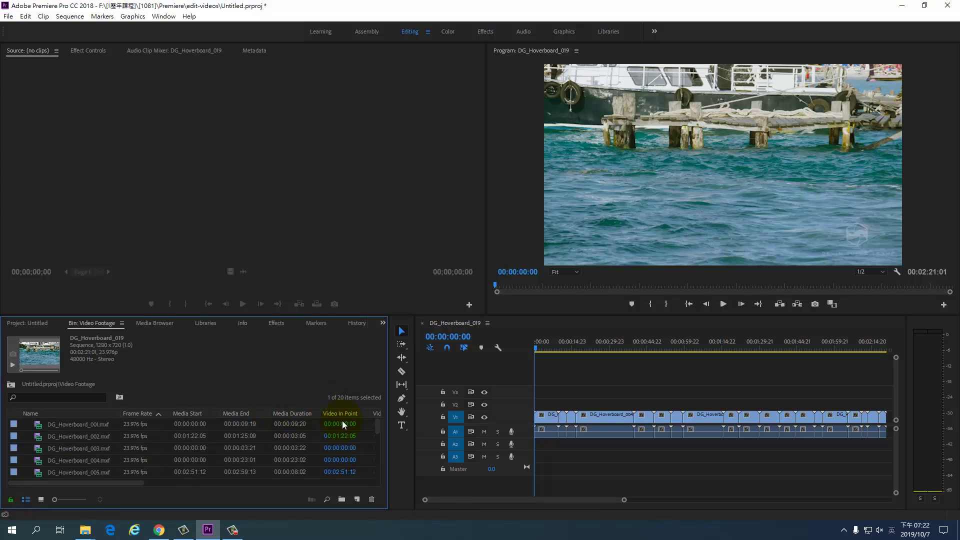
drag(377, 427, 376, 470)
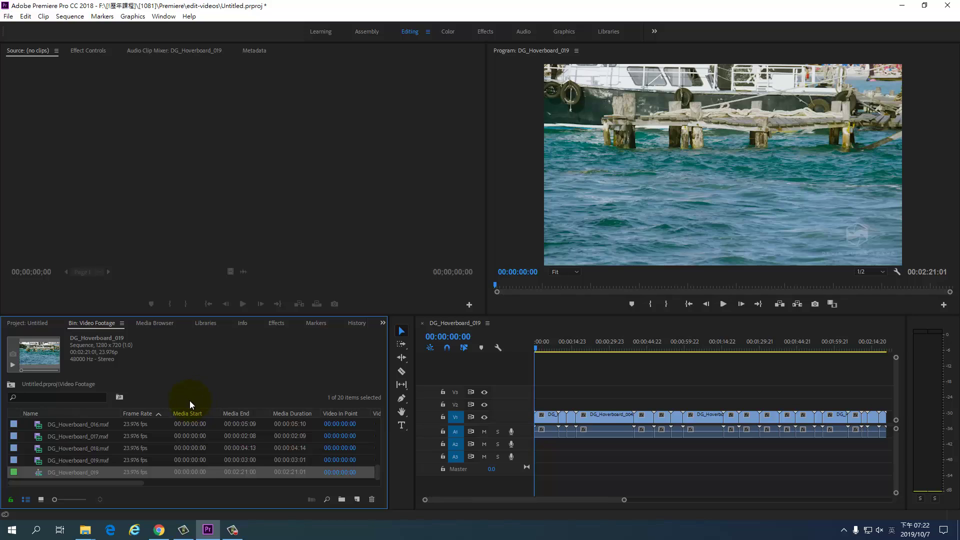
Rename the DG_Hoverboard_019 sequence to 'My video'.
click(72, 472)
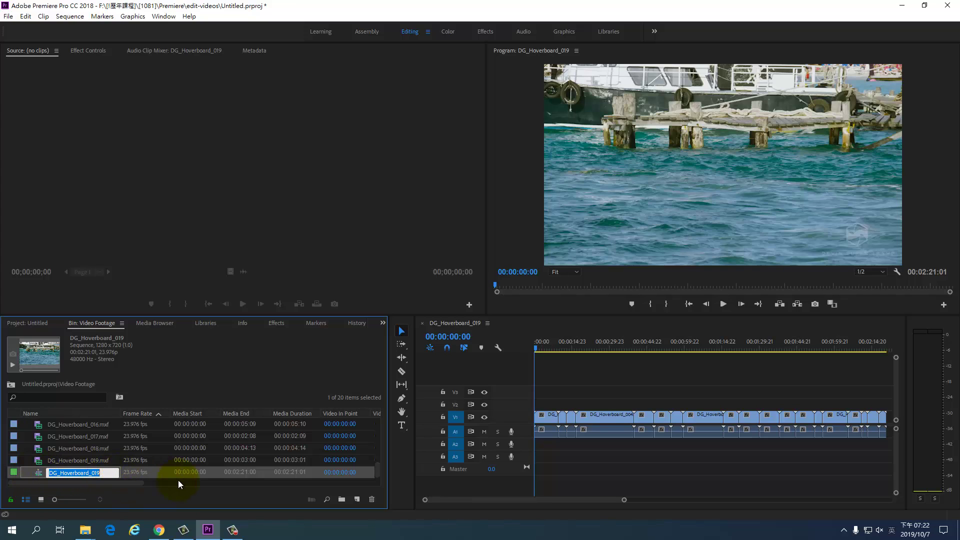
text(M)
text(y vide)
text(o)
key(Return)
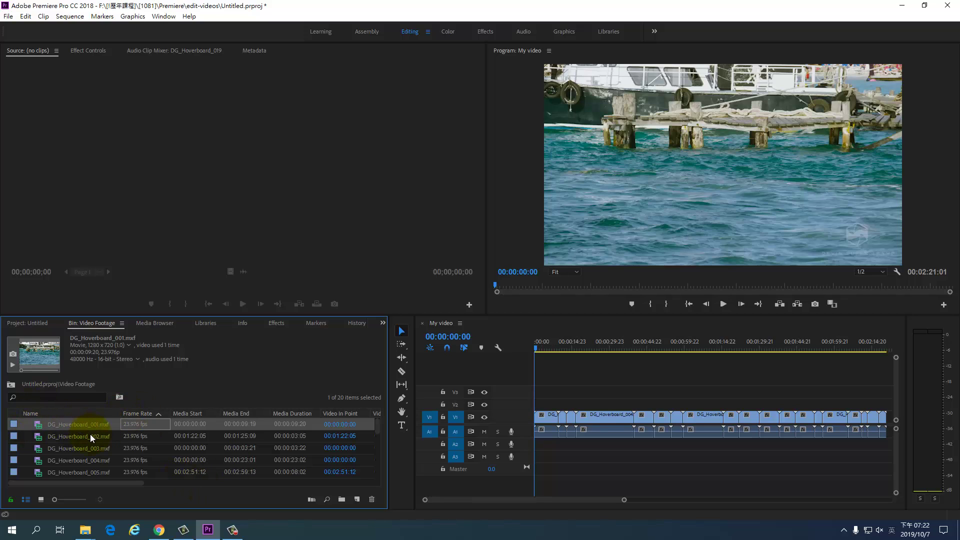
scroll(90, 434, down, 5)
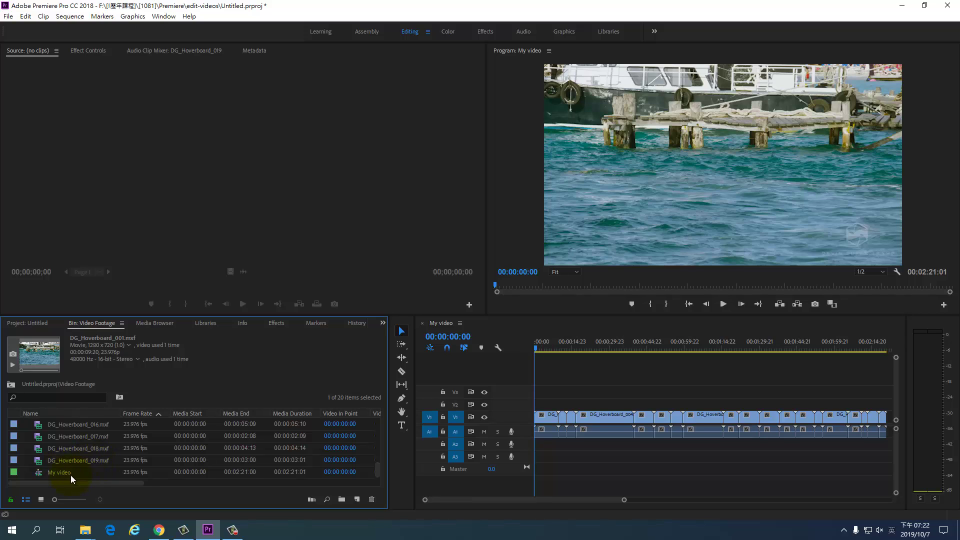
click(40, 324)
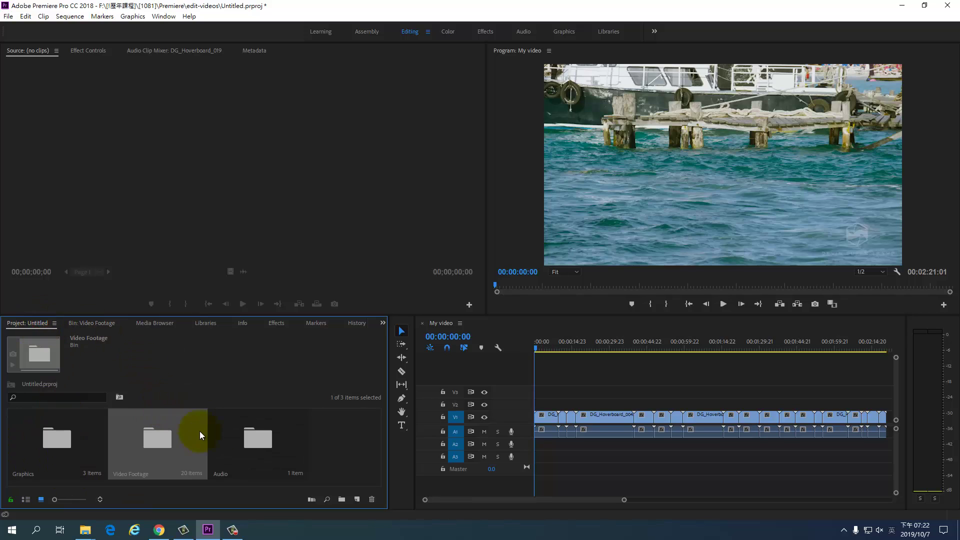
double_click(160, 446)
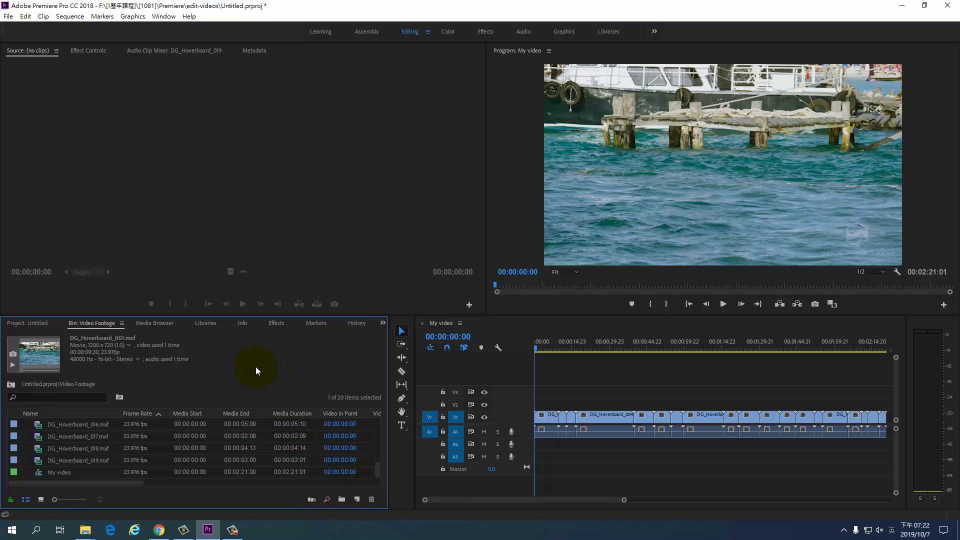
click(65, 459)
click(67, 452)
click(62, 435)
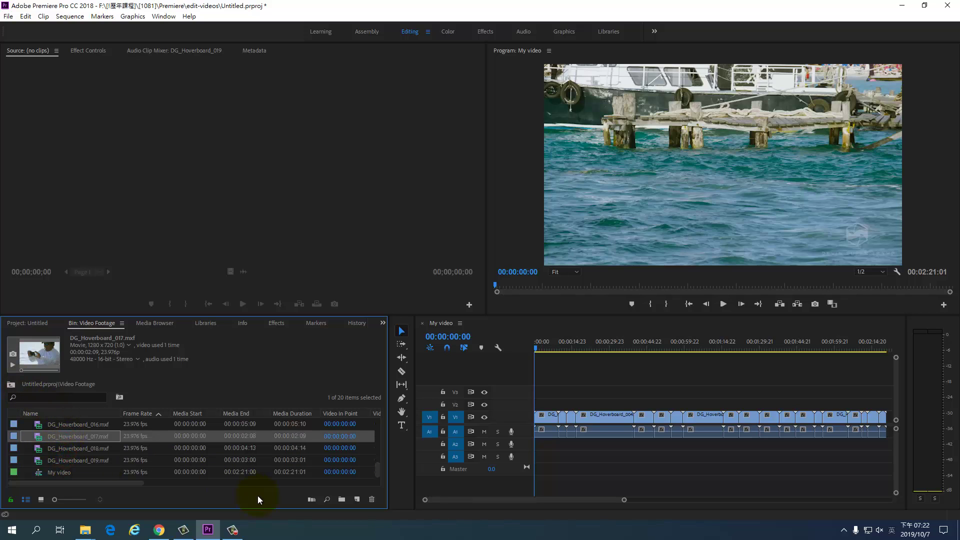
click(62, 474)
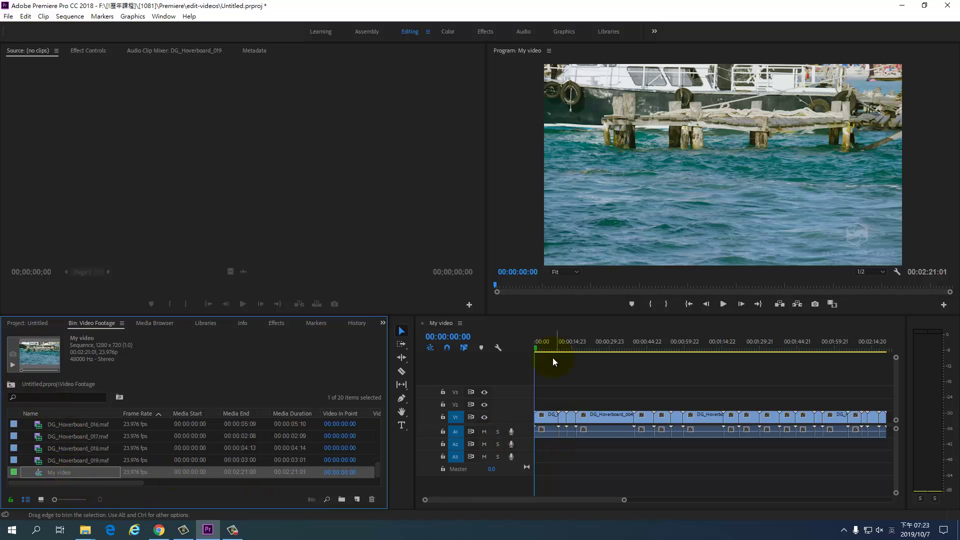
click(83, 437)
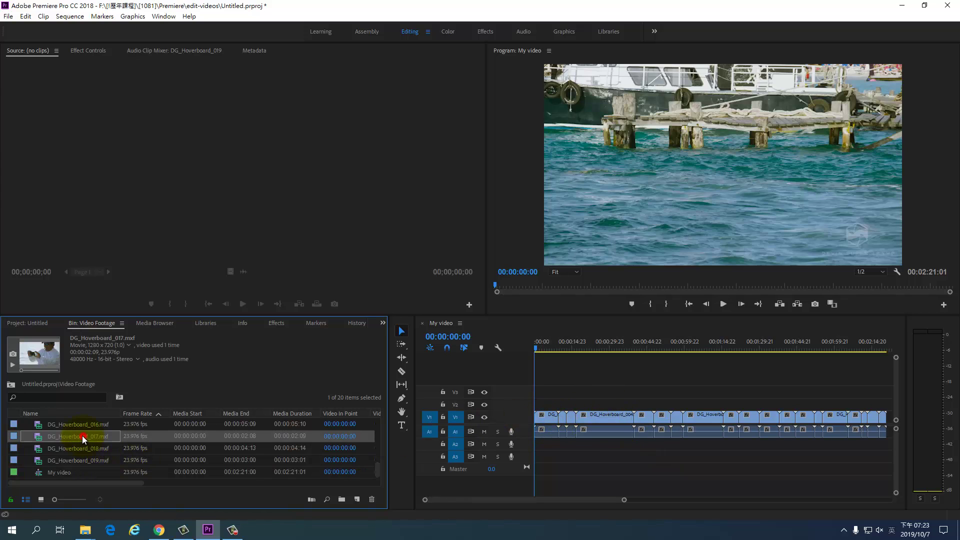
Load DG_Hoverboard_017 into the Source Monitor and scrub through the My video sequence.
double_click(40, 440)
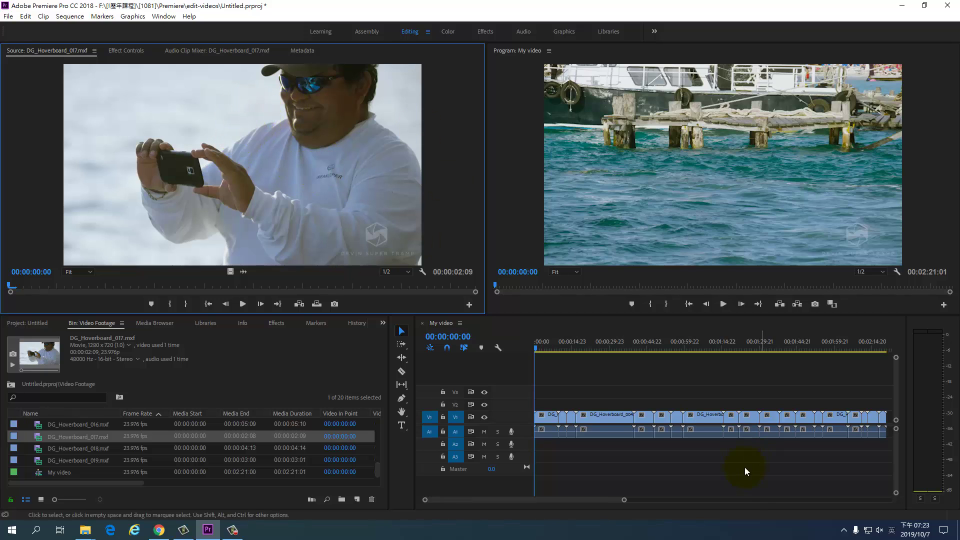
click(534, 349)
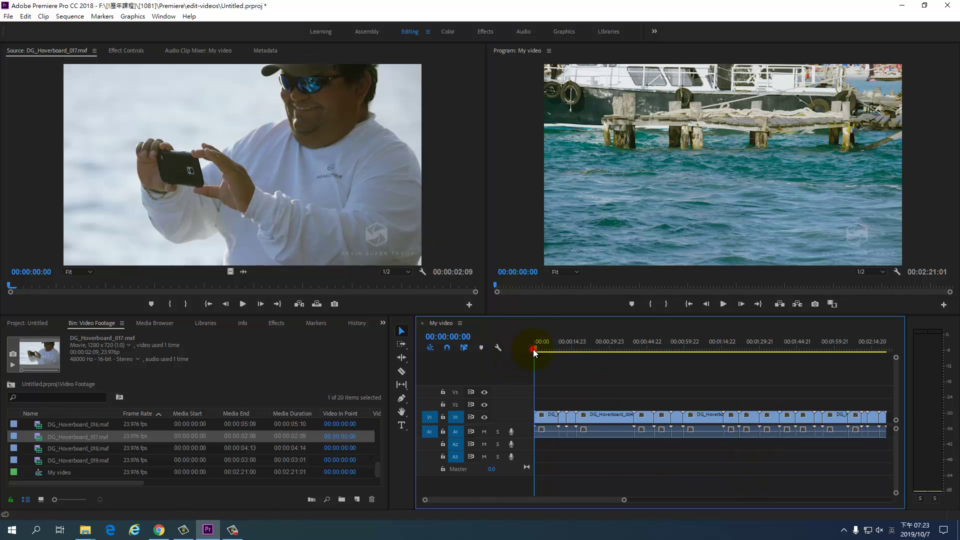
mouse_move(535, 349)
mouse_down()
mouse_move(875, 350)
mouse_move(593, 387)
mouse_up()
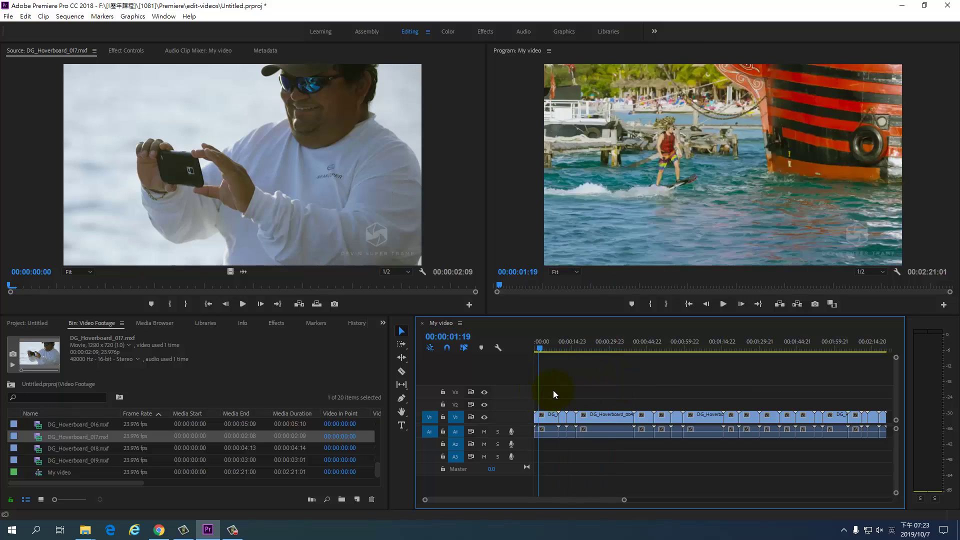
drag(592, 386, 535, 391)
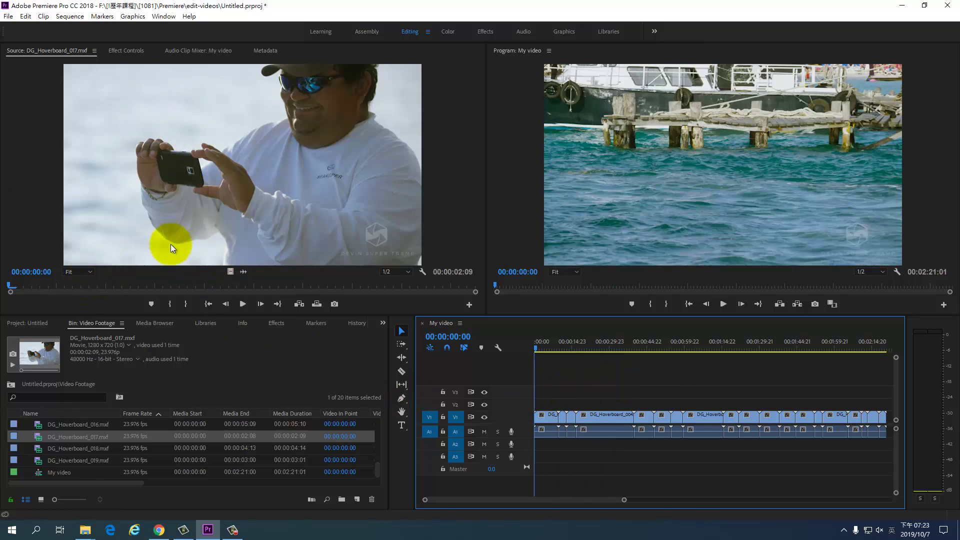
Mark the source clip's In point at its start and Out point at 00:00:01:08.
mouse_move(20, 286)
mouse_down()
mouse_move(267, 289)
mouse_move(263, 296)
mouse_up()
key(i)
key(o)
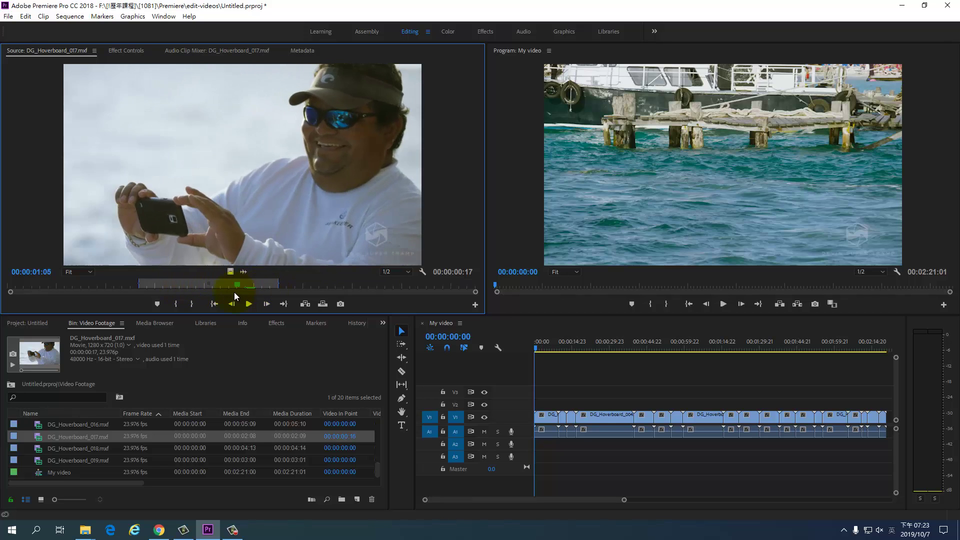
click(267, 299)
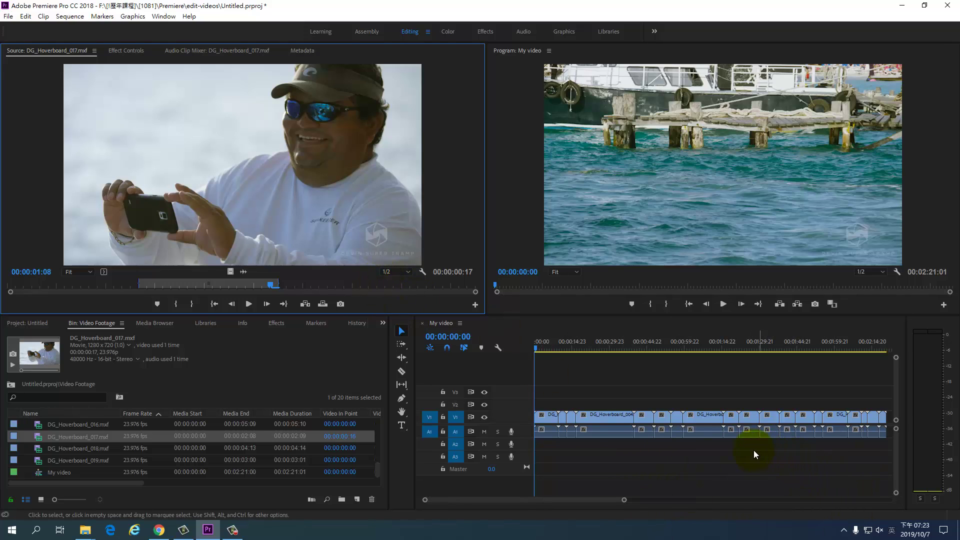
click(95, 437)
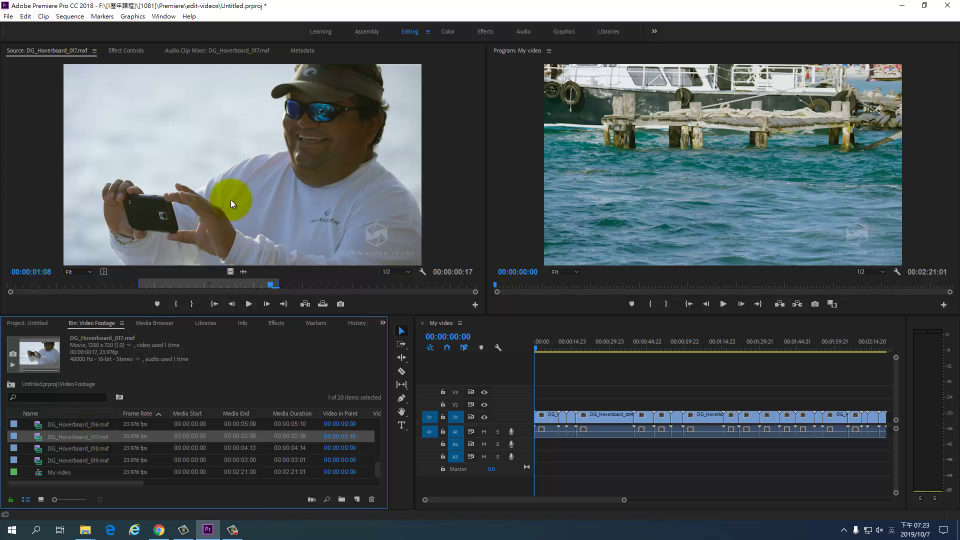
Scrub the source clip back and extend its Out point to the clip's end.
right_click(261, 195)
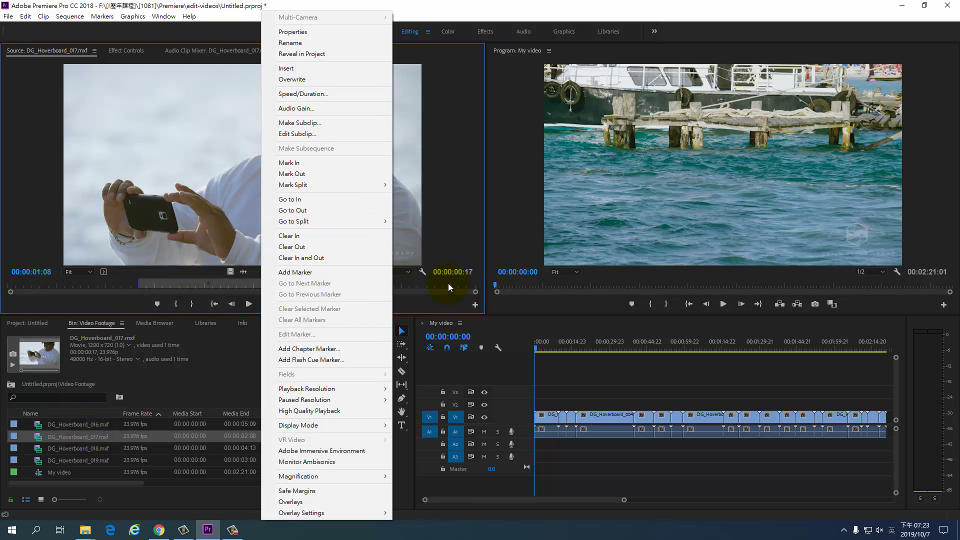
click(464, 203)
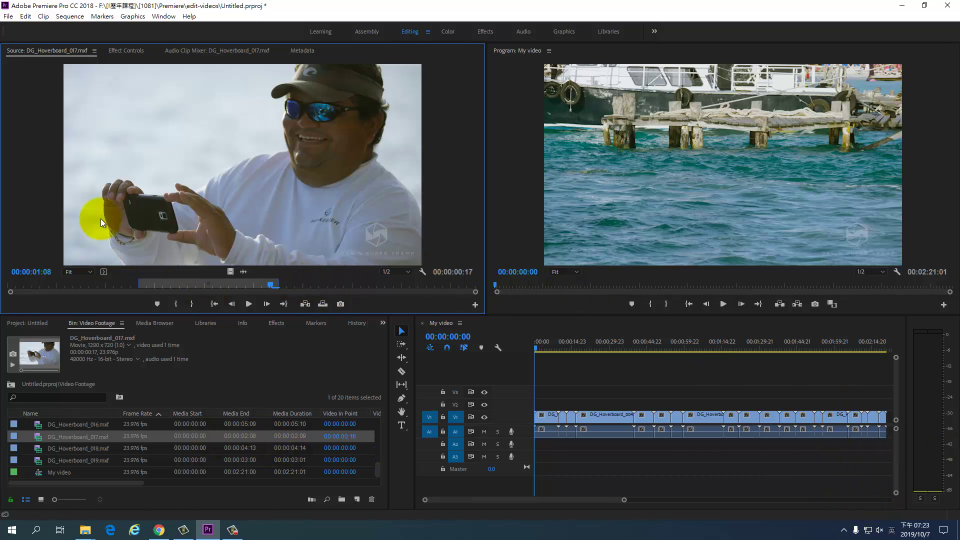
mouse_move(139, 278)
mouse_down()
mouse_move(2, 291)
mouse_move(288, 281)
mouse_up()
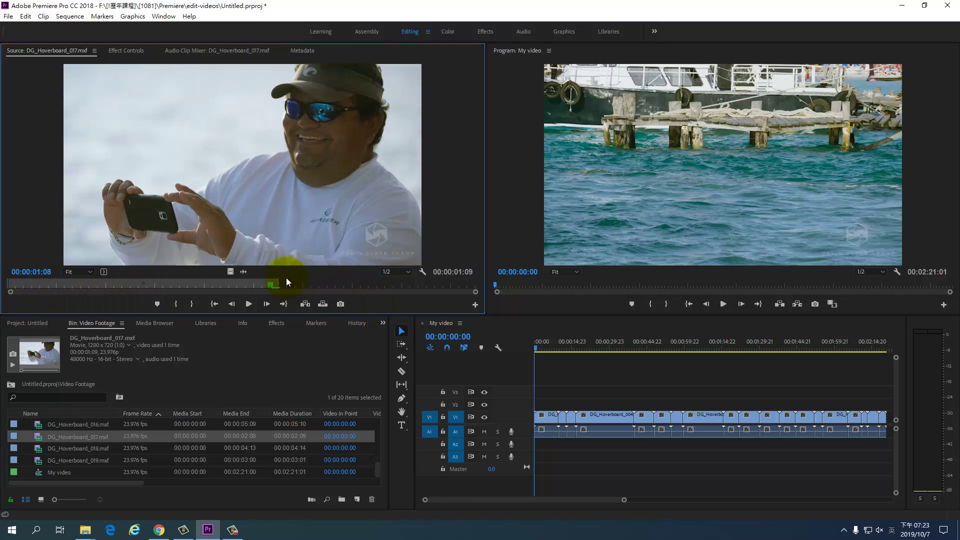
drag(278, 285, 476, 286)
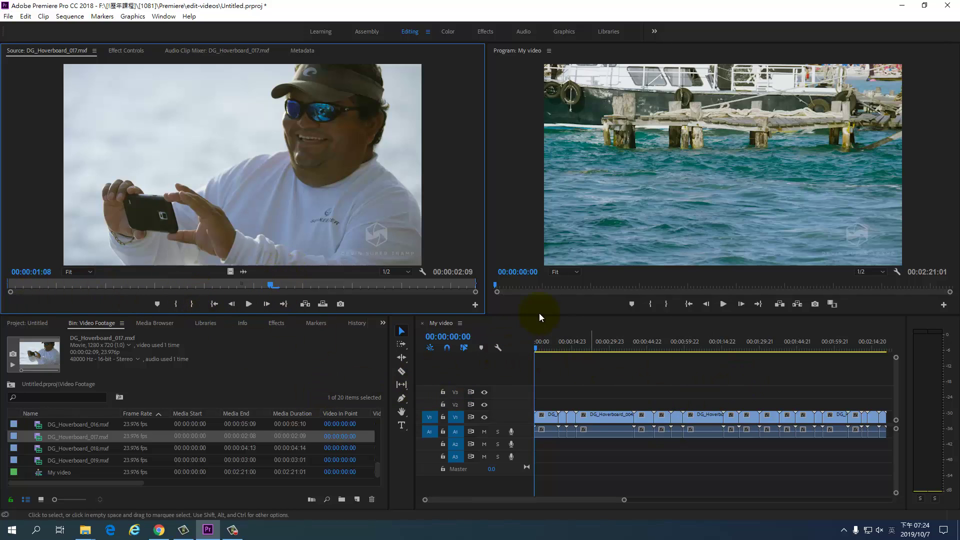
Zoom the timeline in on DG_Hoverboard_001 at the sequence start and scrub for a cut point.
drag(536, 349, 541, 346)
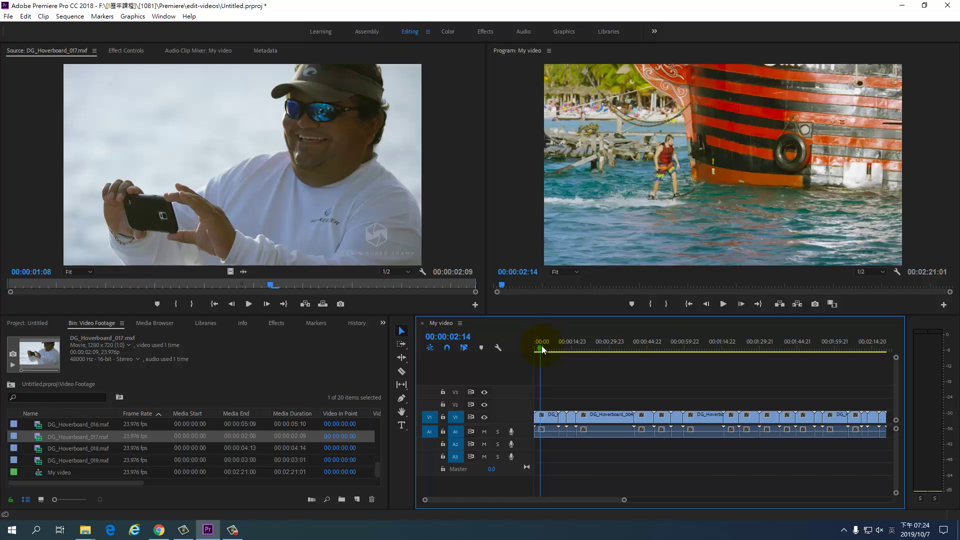
mouse_move(623, 500)
mouse_down()
mouse_move(614, 501)
mouse_move(634, 500)
mouse_up()
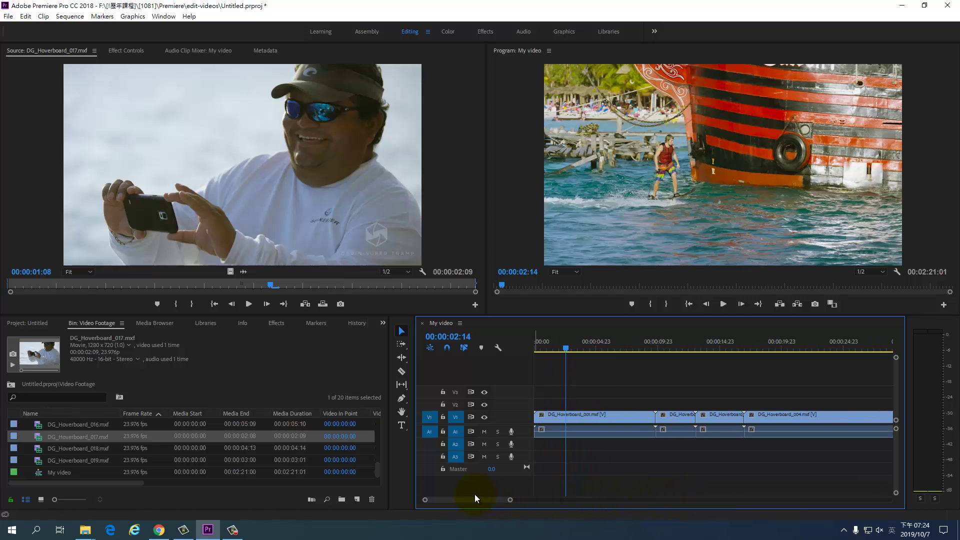
mouse_move(470, 500)
mouse_down()
mouse_move(589, 501)
mouse_move(440, 511)
mouse_up()
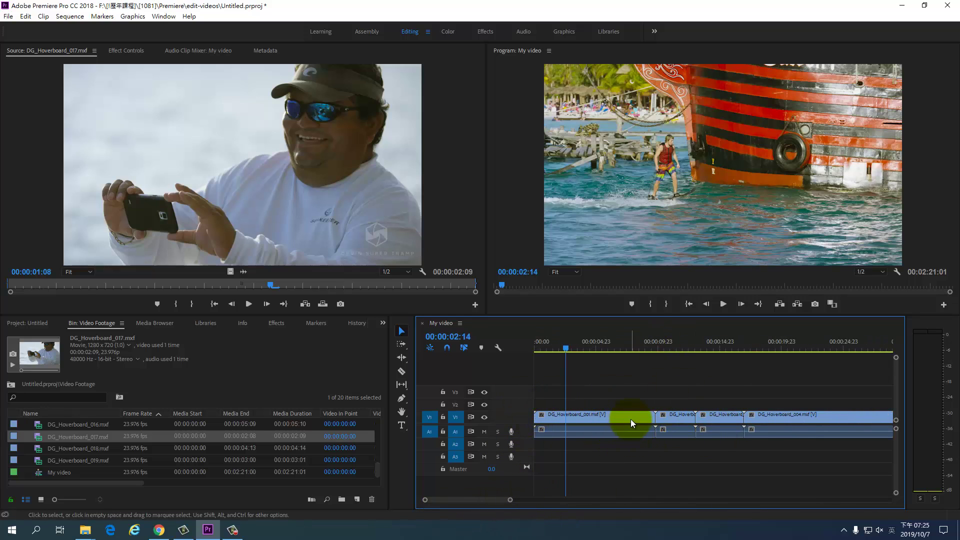
key(equal)
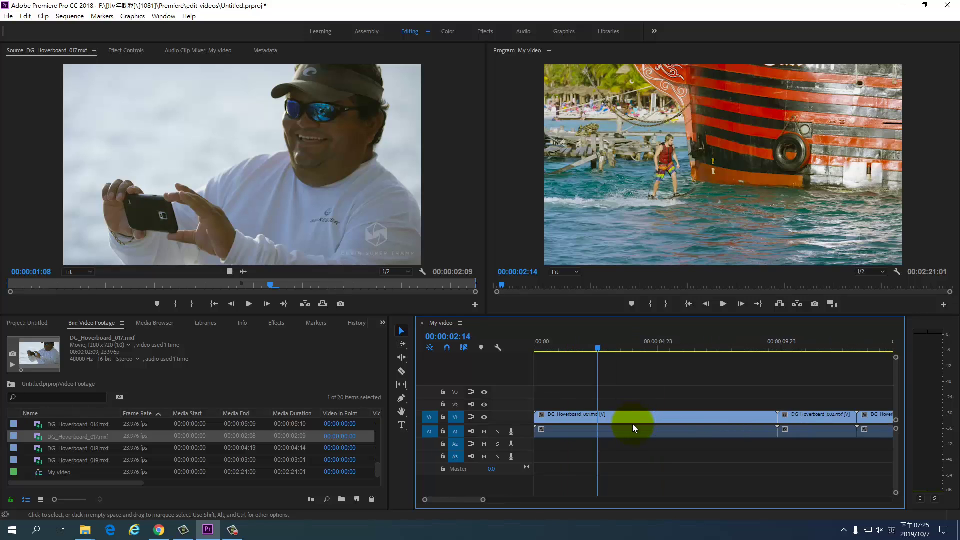
key(minus)
key(minus)
key(minus)
key(equal)
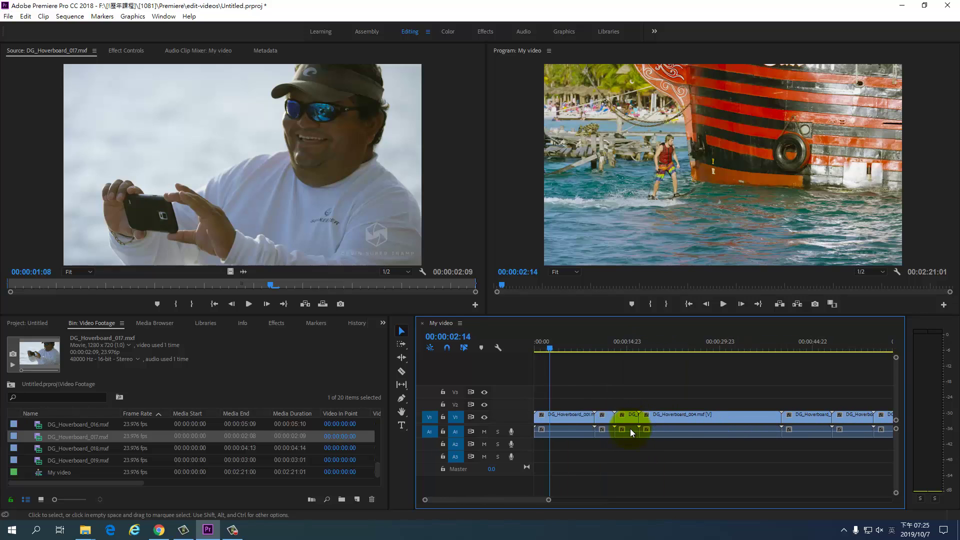
key(minus)
key(equal)
key(minus)
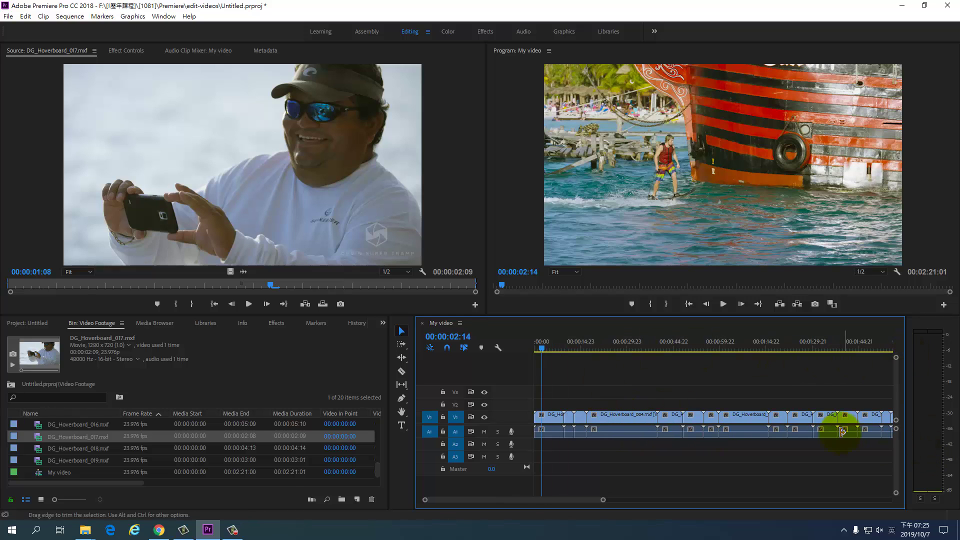
drag(604, 501, 758, 499)
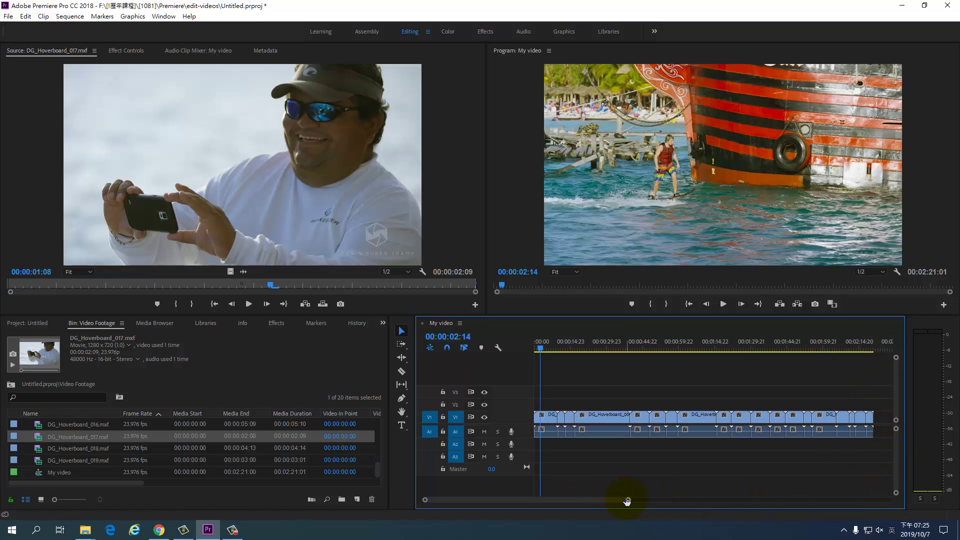
drag(628, 499, 557, 503)
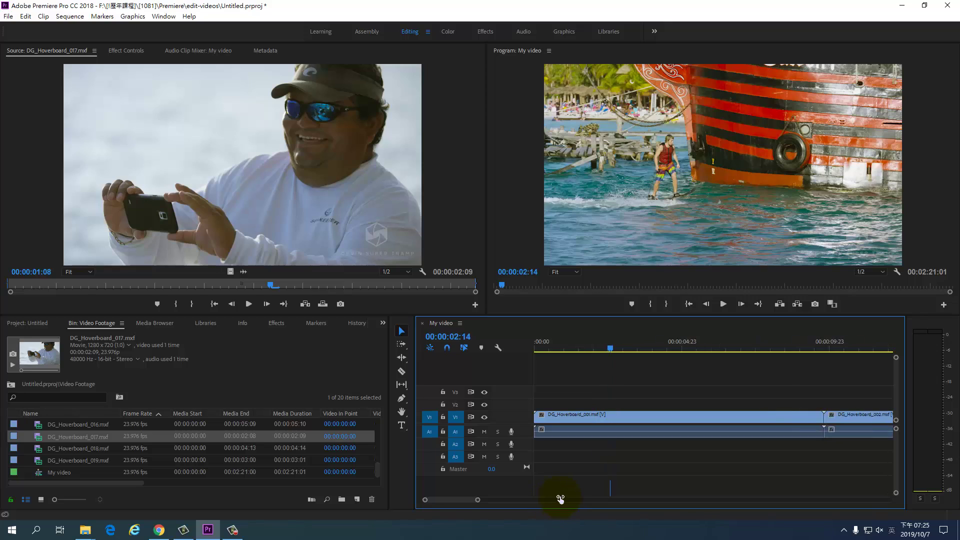
mouse_move(595, 347)
mouse_down()
mouse_move(624, 353)
mouse_move(623, 373)
mouse_move(596, 371)
mouse_up()
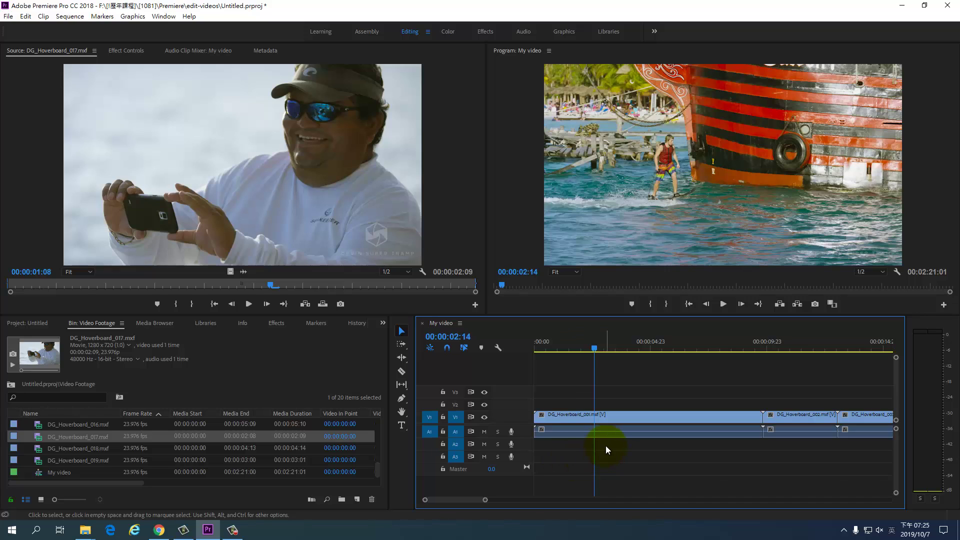
Razor clip DG_Hoverboard_001 at 00:00:02:14 and 00:00:05:21, then return to the Selection tool.
key(c)
click(594, 418)
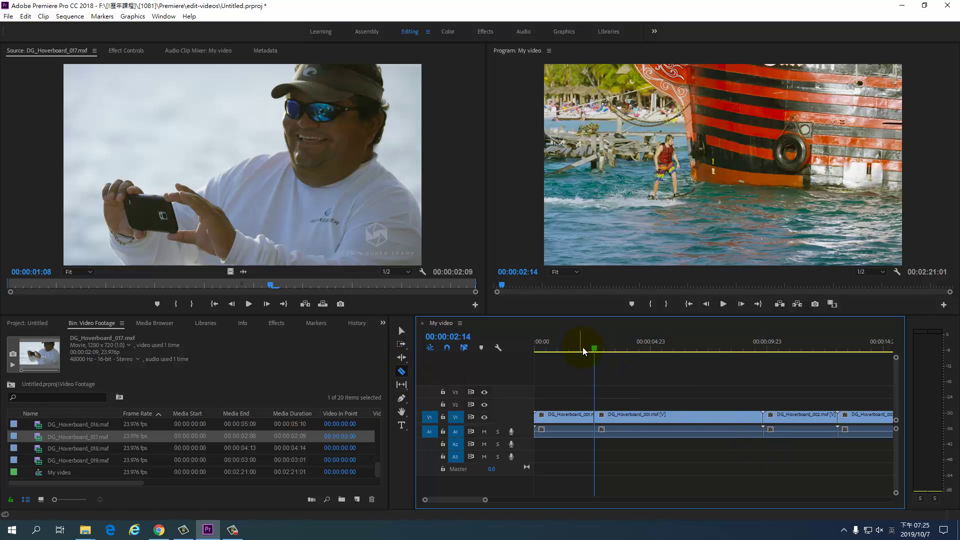
mouse_move(594, 354)
mouse_down()
mouse_move(684, 361)
mouse_move(661, 361)
mouse_move(672, 361)
mouse_up()
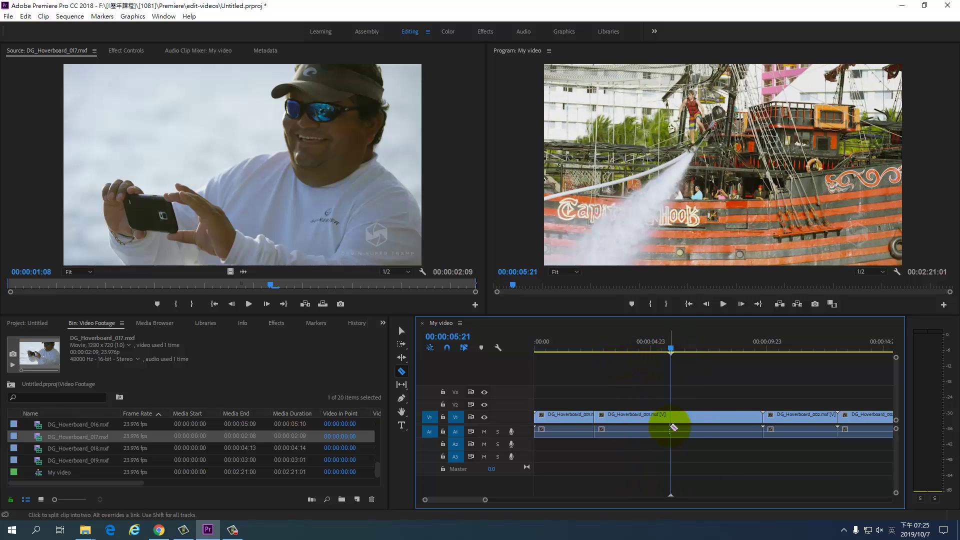
click(671, 426)
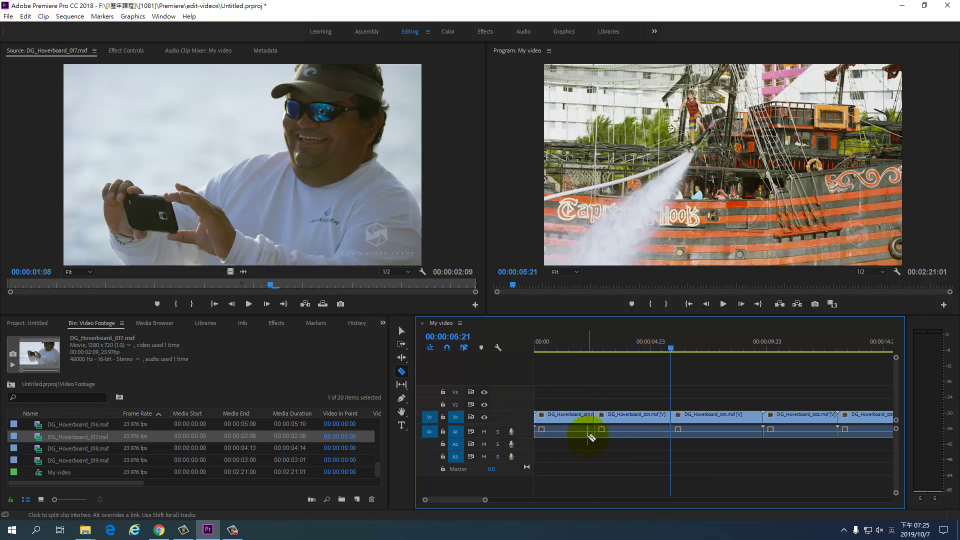
key(v)
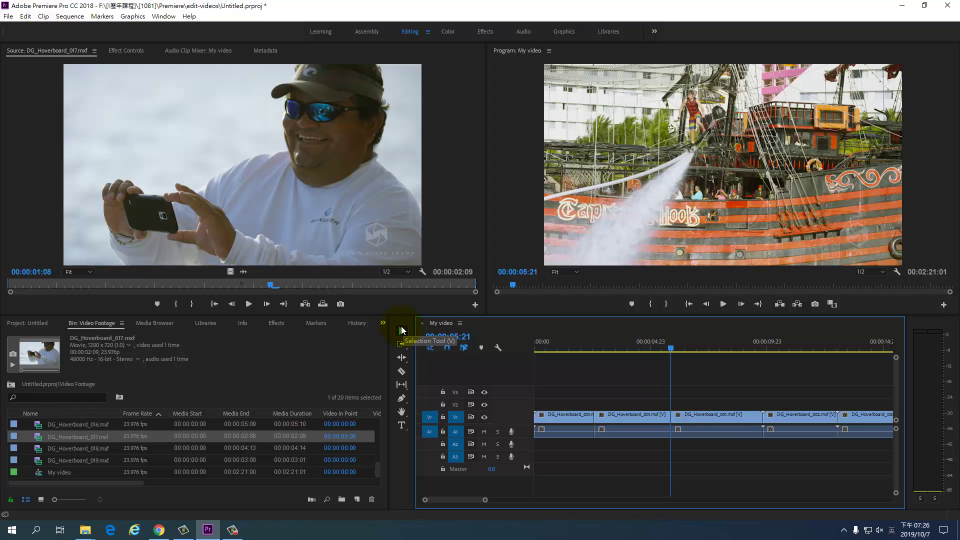
Delete the first and third pieces of clip 001 and move the middle piece to the sequence start.
click(558, 421)
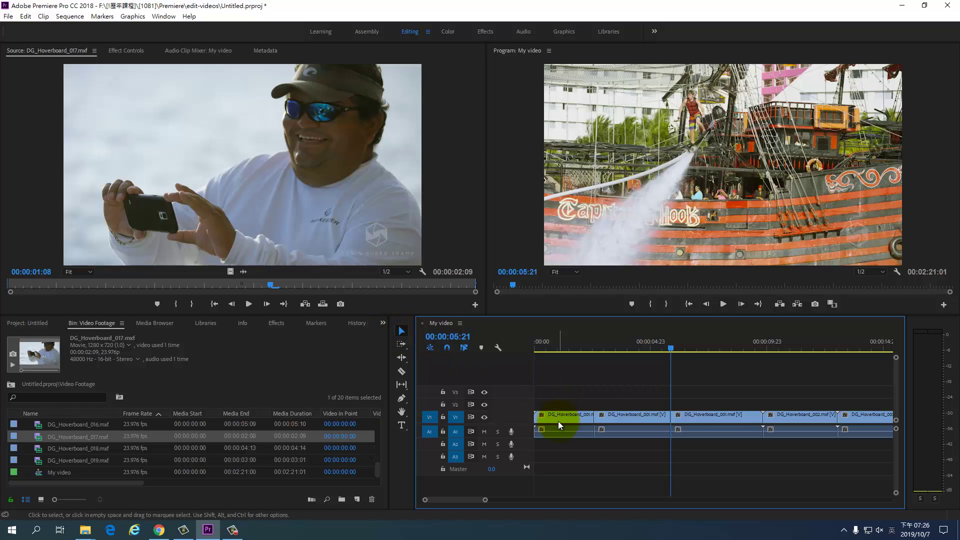
key(Delete)
click(719, 421)
key(Delete)
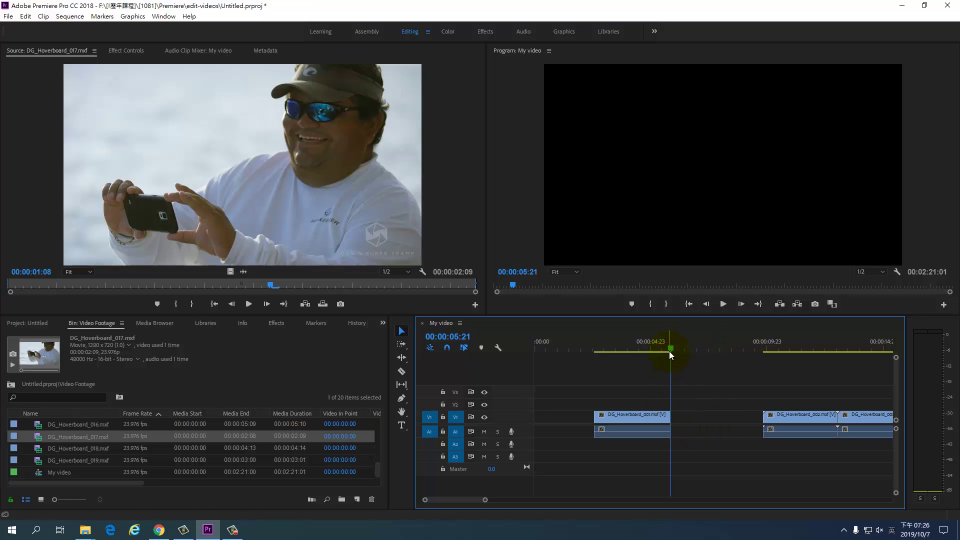
drag(670, 349, 624, 348)
drag(640, 422, 581, 422)
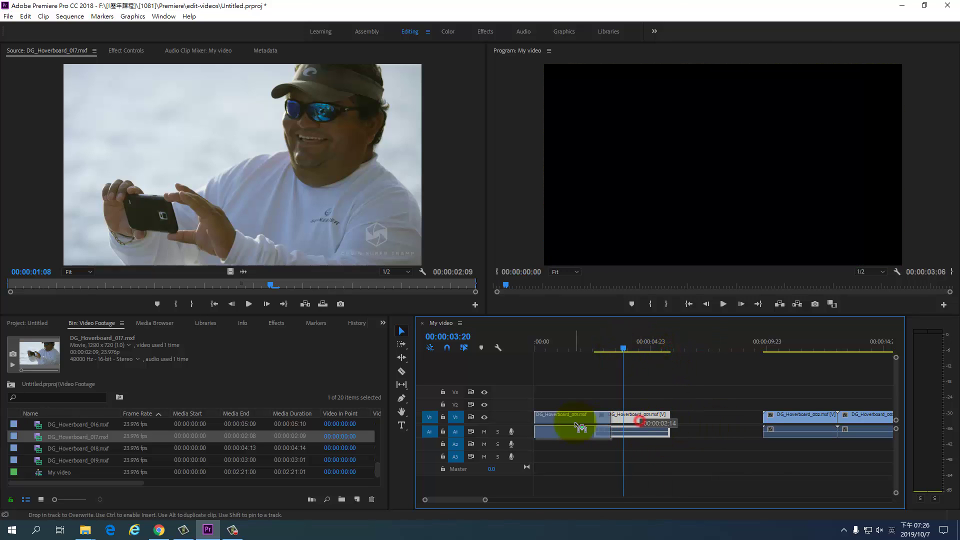
Track-select clip DG_Hoverboard_002 onward and drag it left to close the gap after clip 001.
click(801, 417)
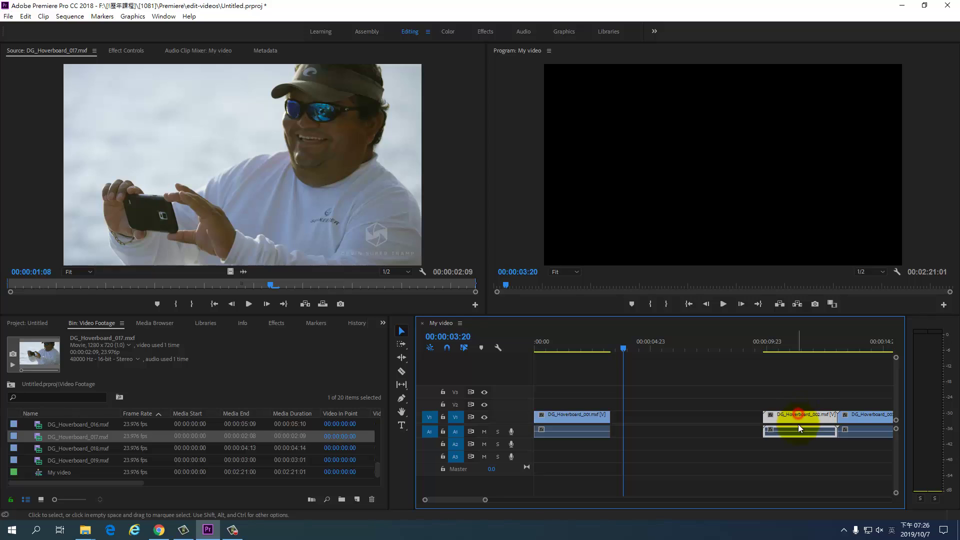
key(a)
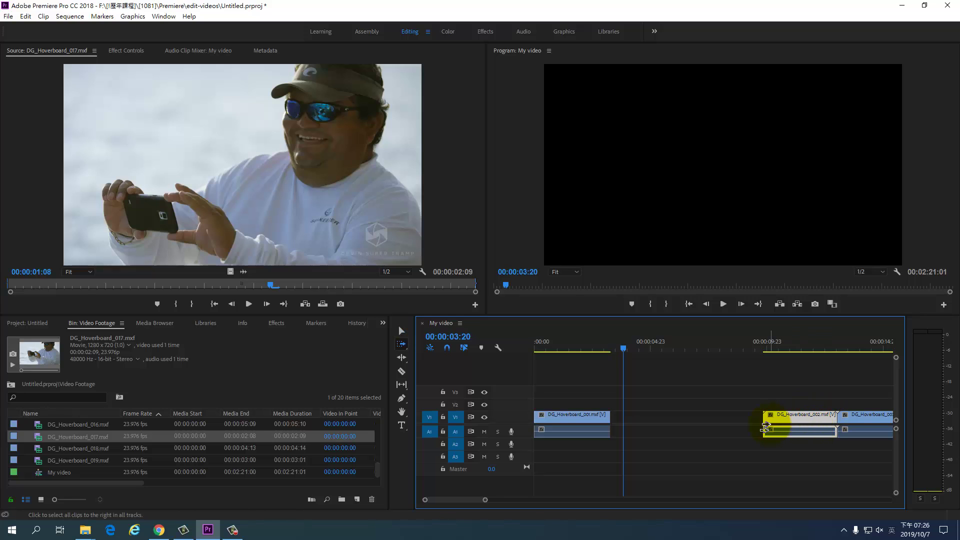
mouse_move(765, 421)
mouse_down()
mouse_move(612, 428)
mouse_move(770, 421)
mouse_up()
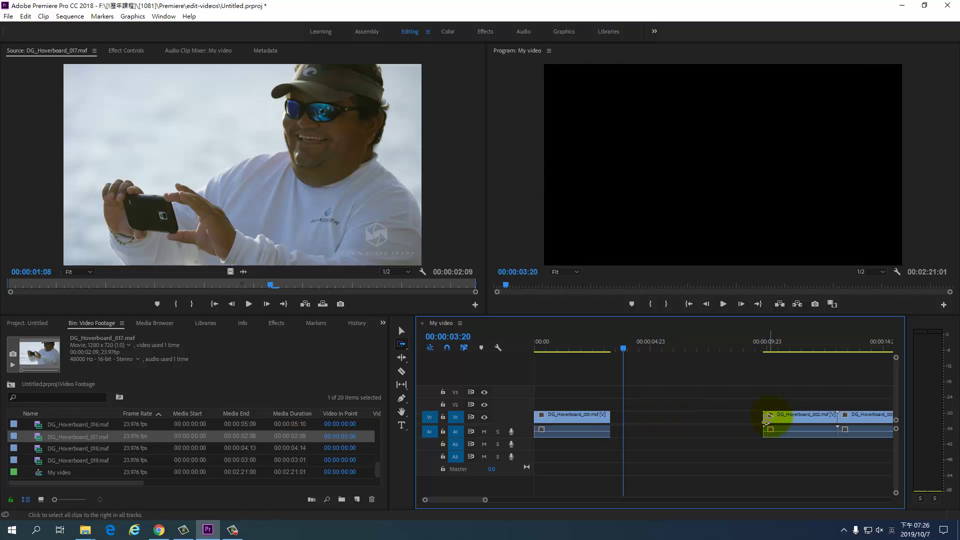
drag(770, 423, 772, 423)
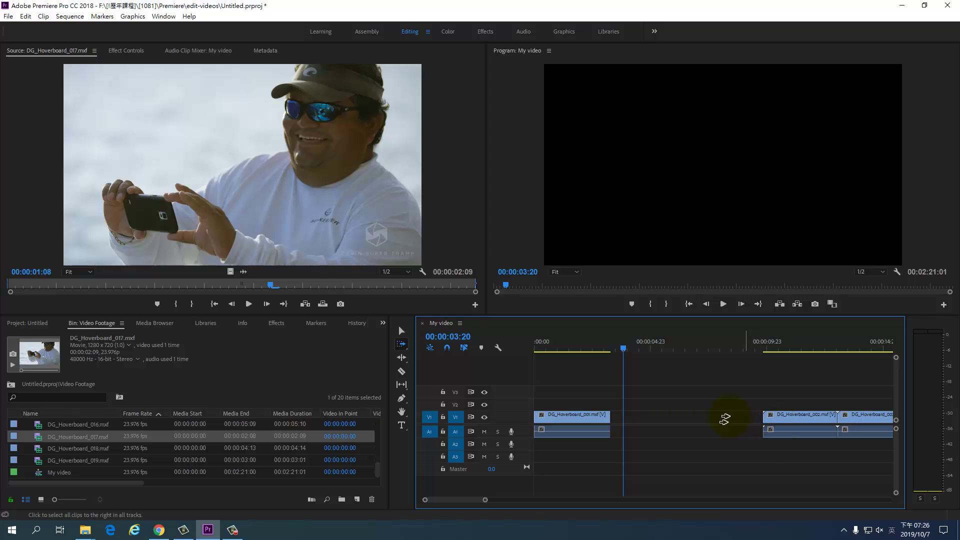
click(725, 416)
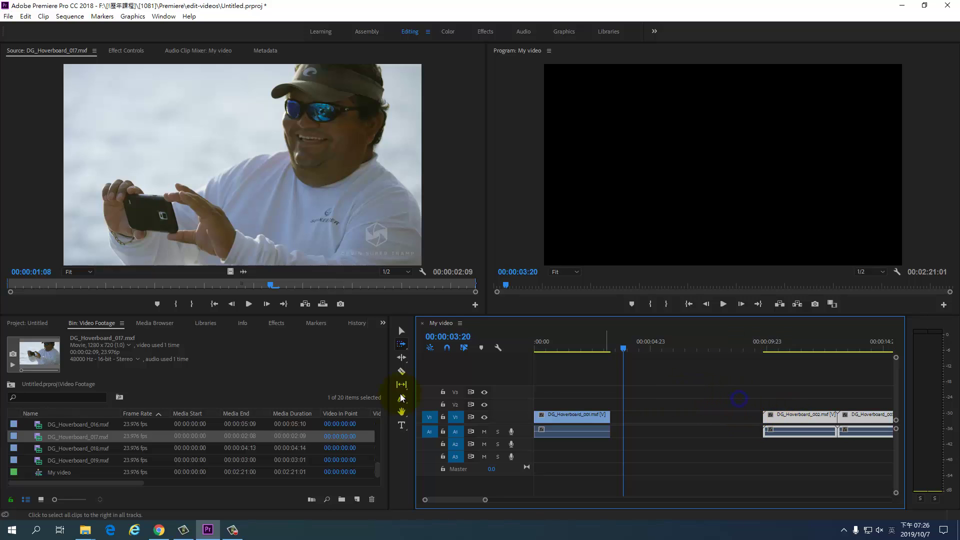
key(v)
click(655, 405)
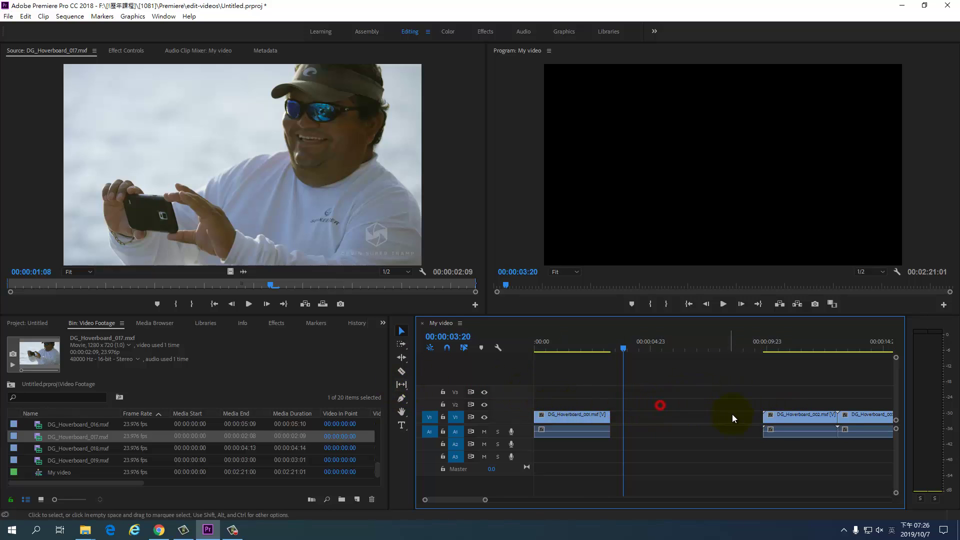
click(801, 418)
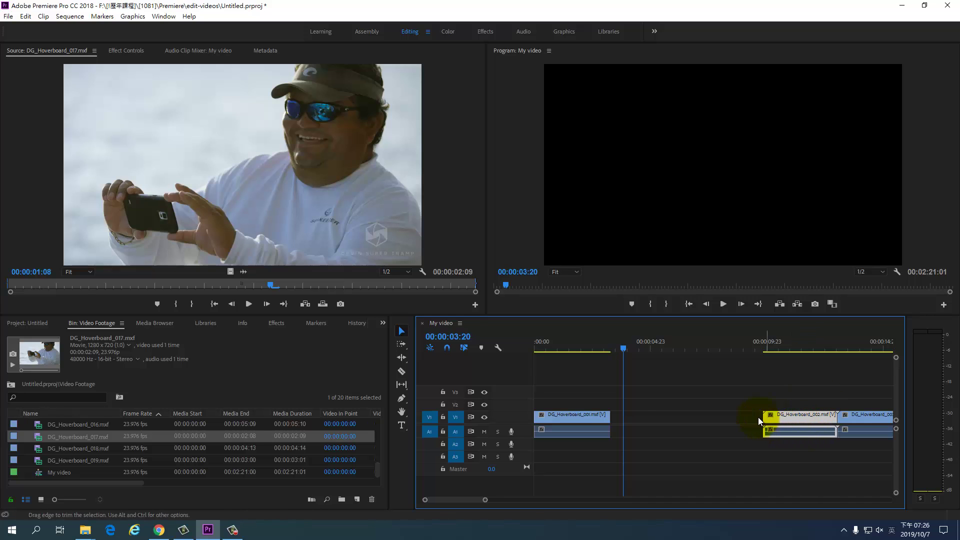
drag(810, 414, 675, 423)
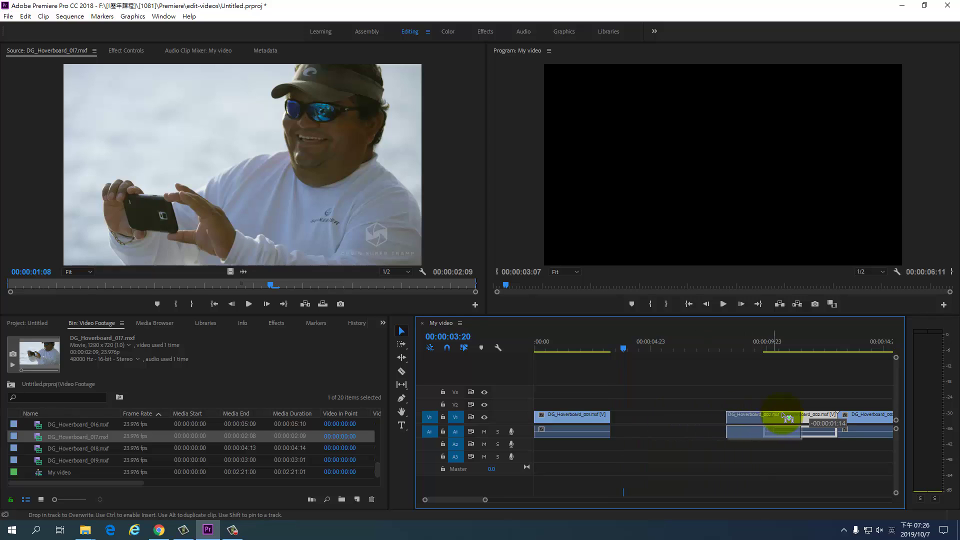
drag(676, 423, 805, 415)
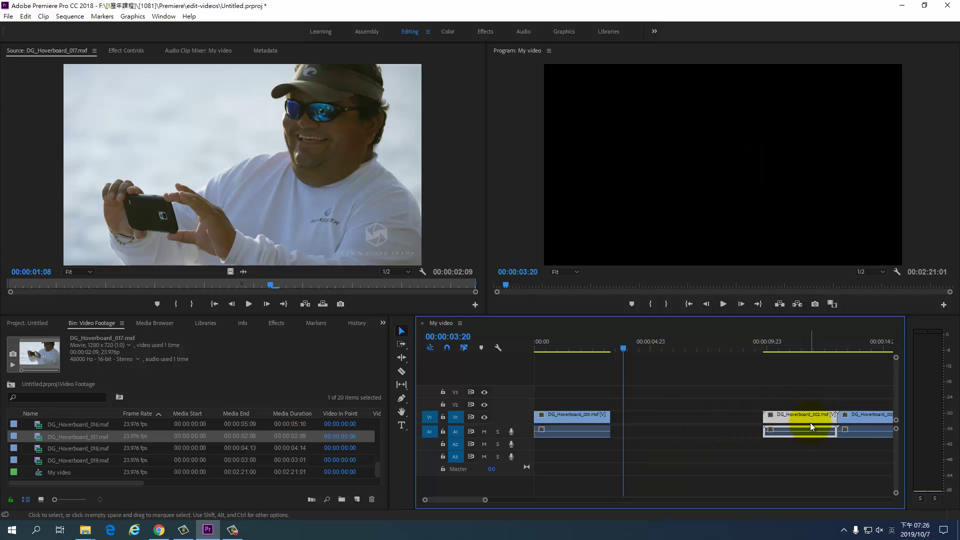
key(a)
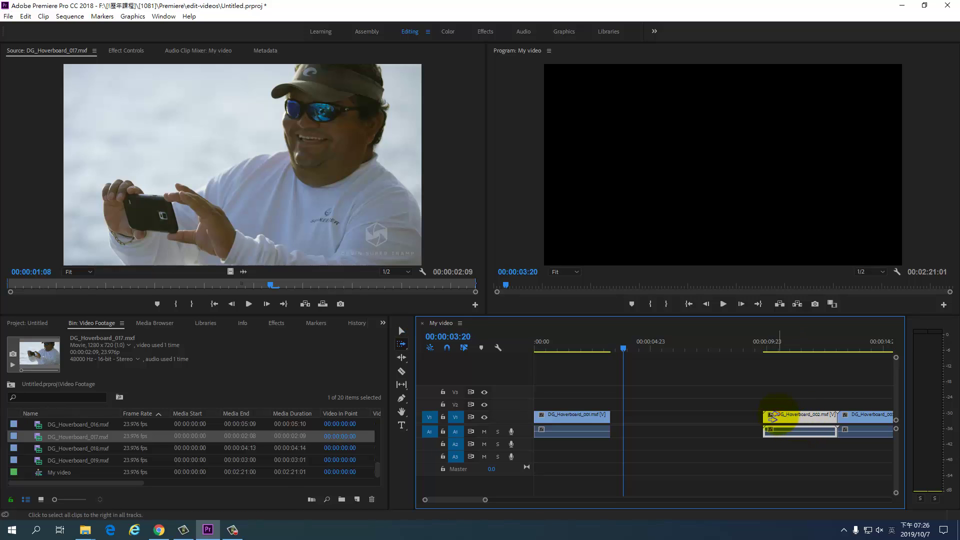
drag(796, 417, 631, 422)
click(410, 344)
click(449, 348)
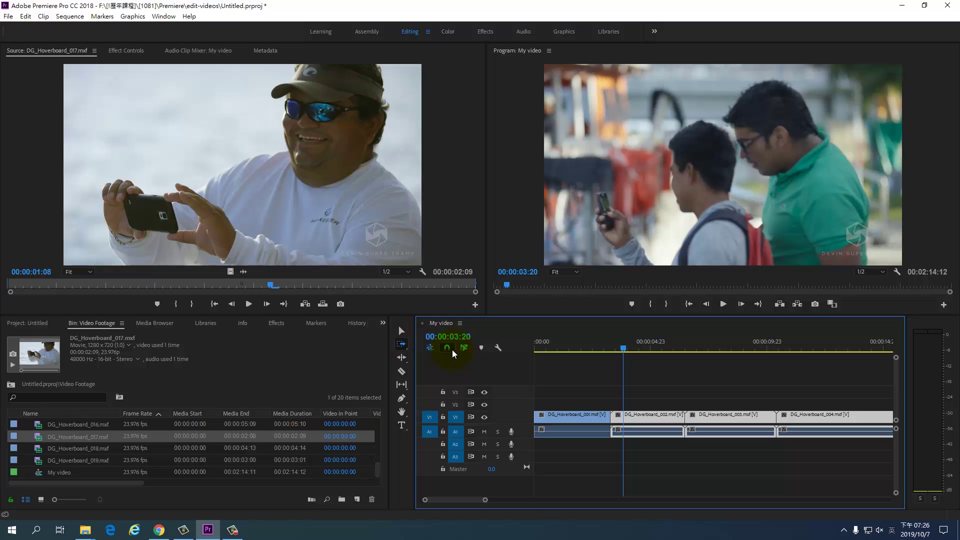
click(618, 353)
drag(618, 353, 491, 365)
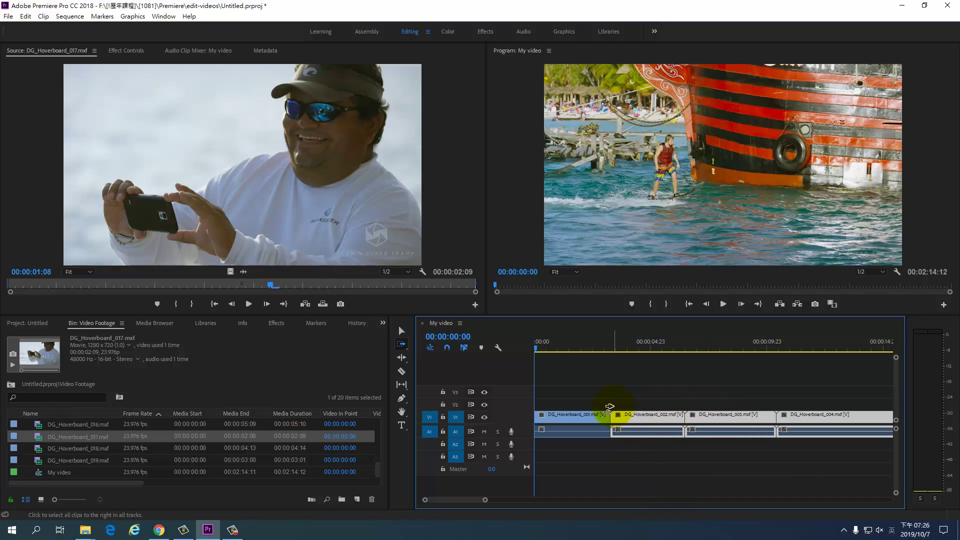
mouse_move(627, 419)
mouse_down()
mouse_move(665, 417)
mouse_move(650, 420)
mouse_up()
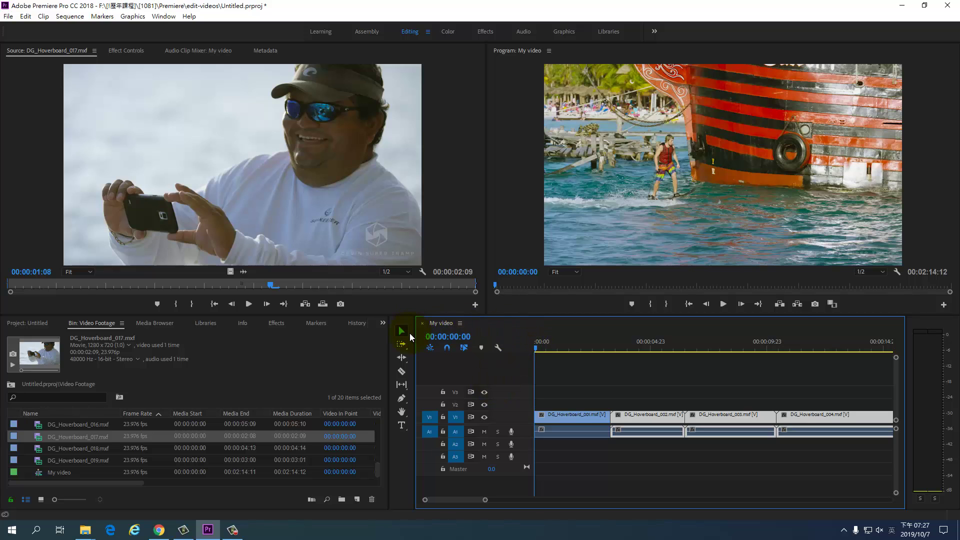
click(236, 189)
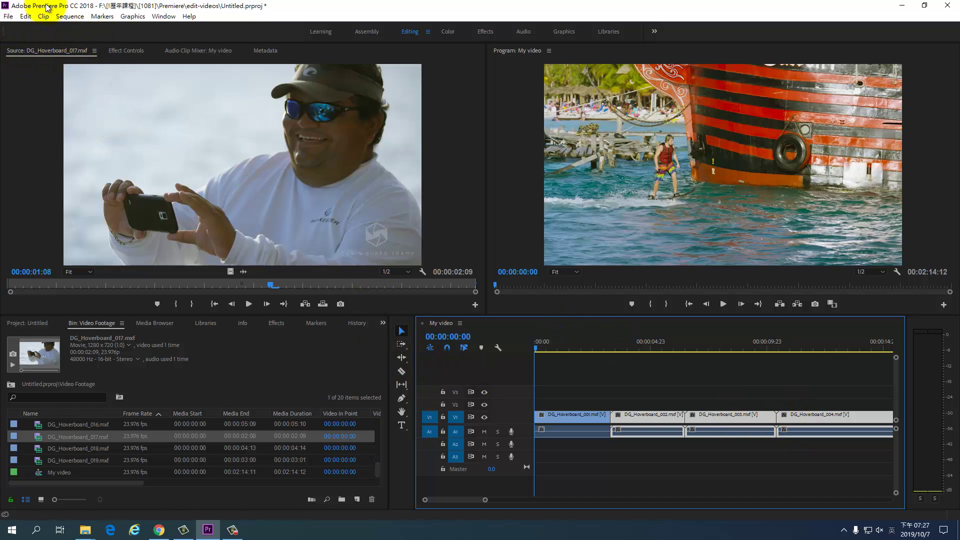
Open Edit > Keyboard Shortcuts to view the Adobe Premiere Pro Default layout.
click(22, 19)
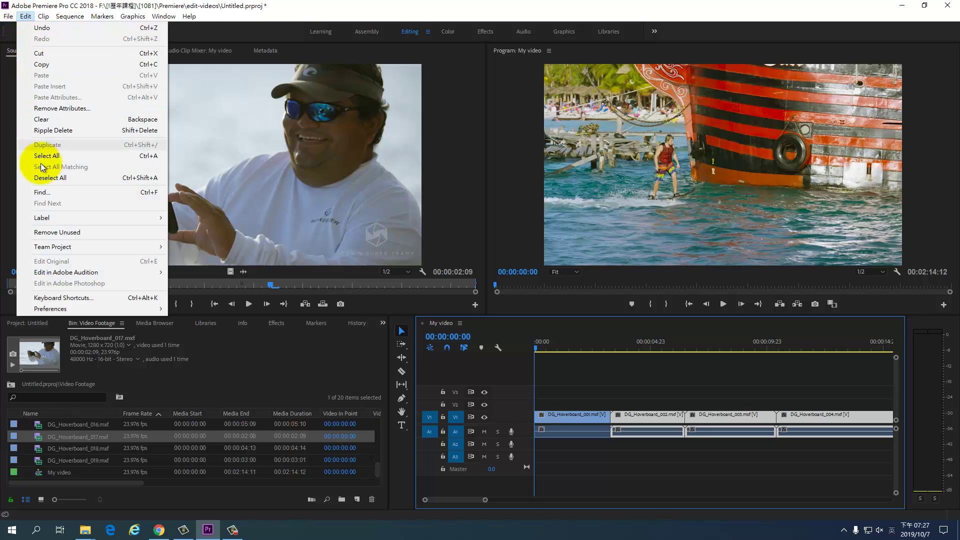
click(97, 298)
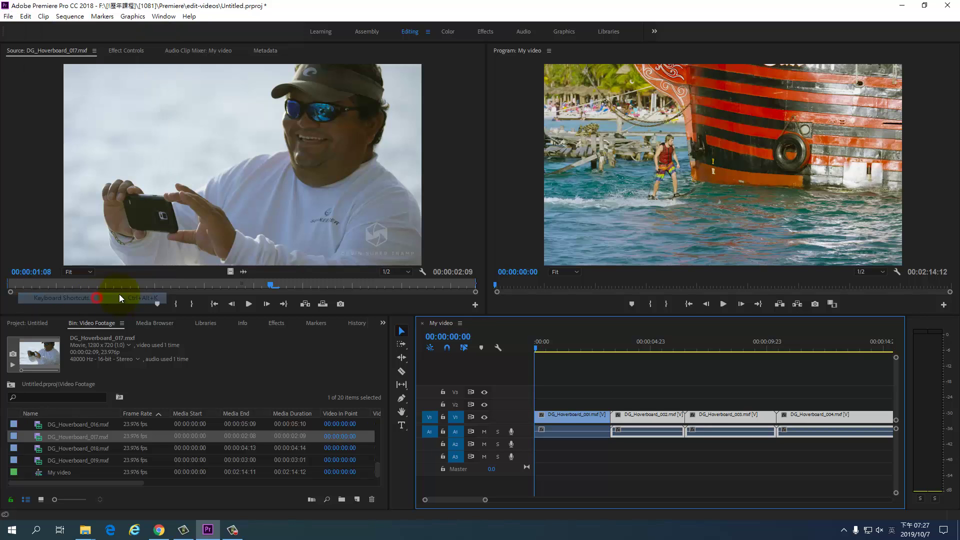